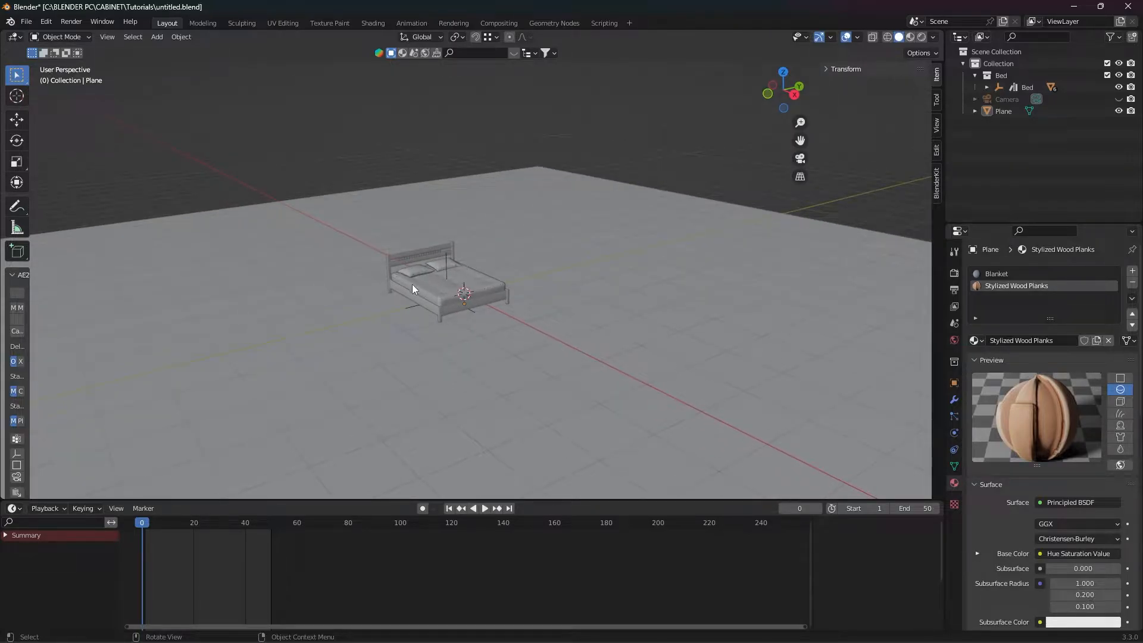
# Add a mesh plane to the scene and move it about -0.43 m along the Y axis over the bed
pyautogui.moveTo(412, 284); pyautogui.dragTo(470, 300, button='middle')
pyautogui.hotkey('shift', 'a')
pyautogui.moveTo(470, 300)
pyautogui.click(548, 301)
pyautogui.press('g')
pyautogui.press('y')
pyautogui.click(475, 348)
# Shift the new plane along the X axis towards the foot of the bed
pyautogui.moveTo(477, 350); pyautogui.dragTo(530, 341, button='middle')
pyautogui.scroll(4, 523, 334)
pyautogui.scroll(-3, 542, 344)
pyautogui.press('g')
pyautogui.press('x')
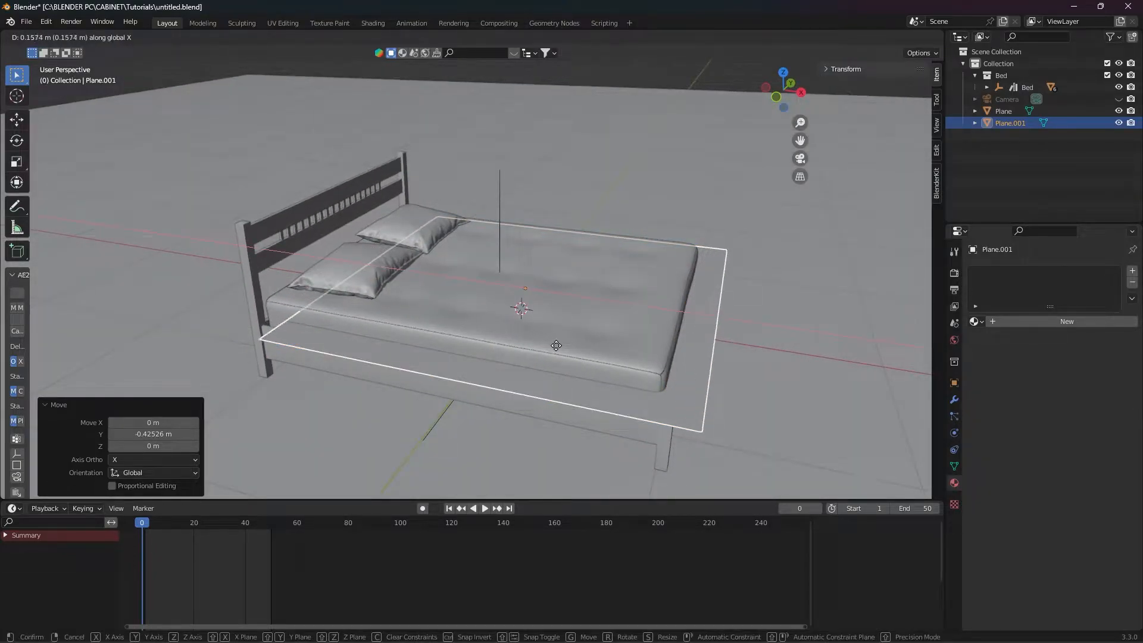
pyautogui.click(681, 290)
# Scale the plane along Y to suit the bed's width and adjust its position along X
pyautogui.moveTo(680, 290); pyautogui.dragTo(606, 343, button='middle')
pyautogui.press('s')
pyautogui.press('y')
pyautogui.click(629, 320)
pyautogui.press('g')
pyautogui.press('x')
pyautogui.click(606, 343)
# Scale the plane along X to blanket length and align it along X with the mattress
pyautogui.press('s')
pyautogui.press('x')
pyautogui.click(684, 351)
pyautogui.press('g')
pyautogui.press('x')
pyautogui.click(704, 351)
pyautogui.moveTo(704, 352); pyautogui.dragTo(601, 392, button='middle')
pyautogui.press('s')
pyautogui.press('x')
pyautogui.moveTo(551, 339); pyautogui.dragTo(674, 315, button='middle')
pyautogui.scroll(-2, 674, 314)
# Raise the plane along Z well above the bed and reselect it
pyautogui.press('g')
pyautogui.press('z')
pyautogui.click(667, 106)
pyautogui.click(664, 105)
pyautogui.moveTo(512, 200); pyautogui.dragTo(475, 257, button='middle')
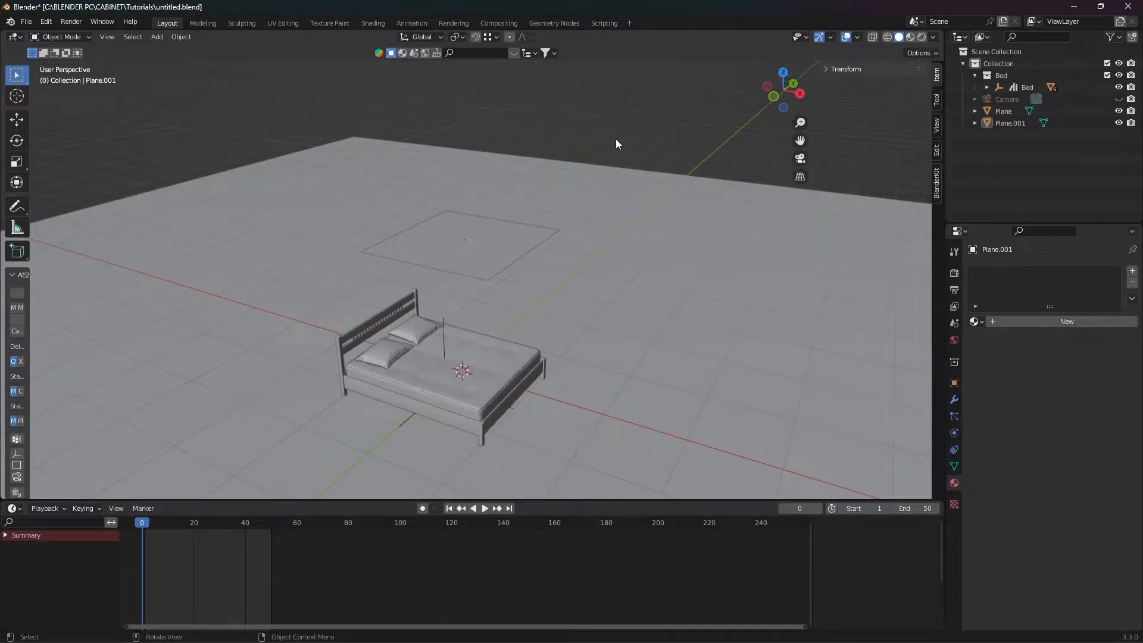
pyautogui.click(466, 266)
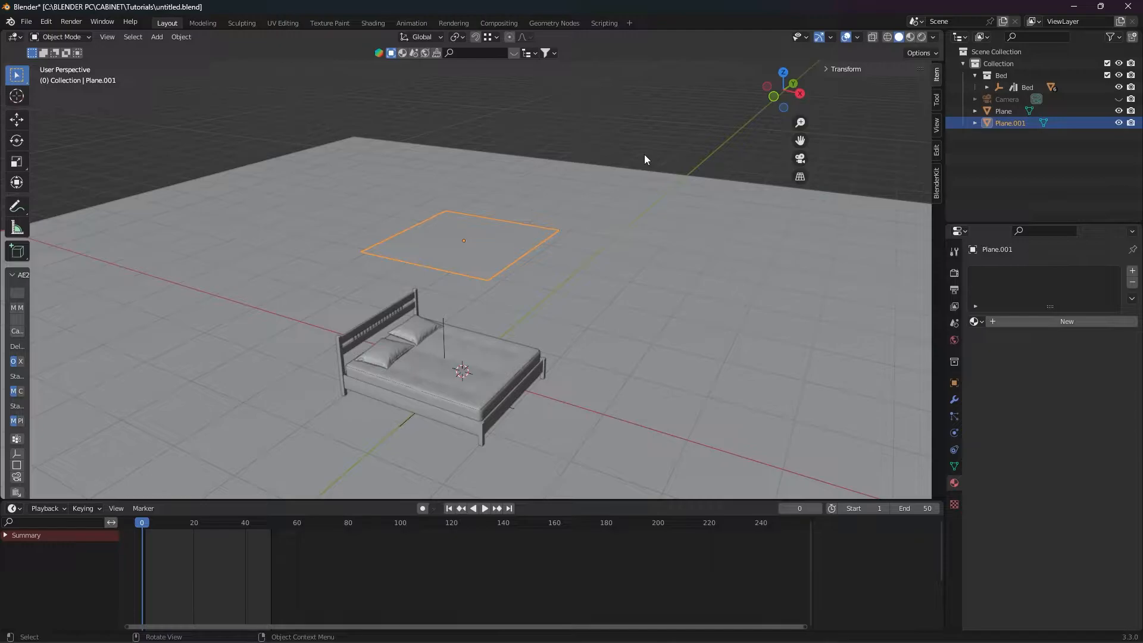
# Open the mattress's Collision physics settings
pyautogui.click(515, 372)
pyautogui.click(954, 398)
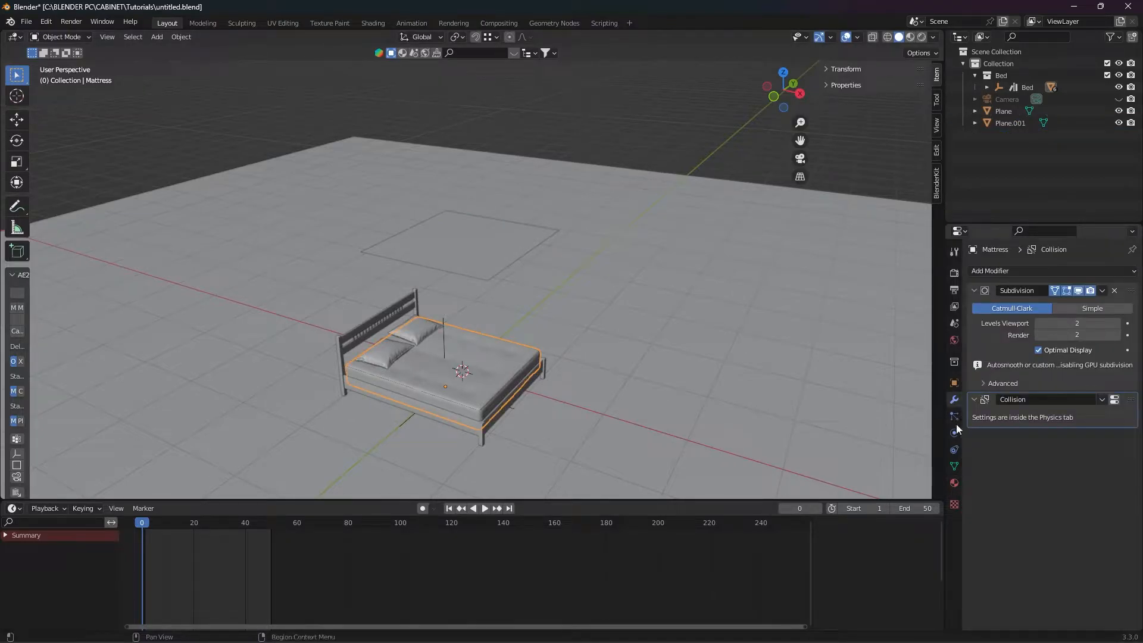
pyautogui.click(955, 417)
pyautogui.click(956, 430)
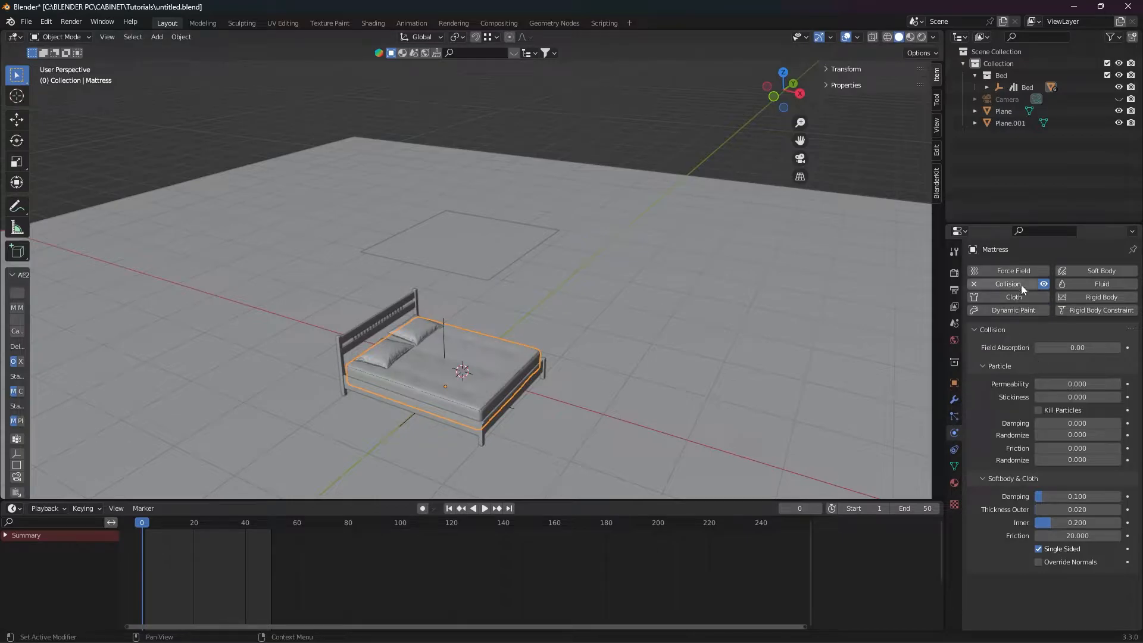
# Remove Collision physics from the bed frame and add it back
pyautogui.moveTo(433, 415); pyautogui.dragTo(547, 319, button='middle')
pyautogui.click(598, 288)
pyautogui.moveTo(592, 275); pyautogui.dragTo(460, 384, button='middle')
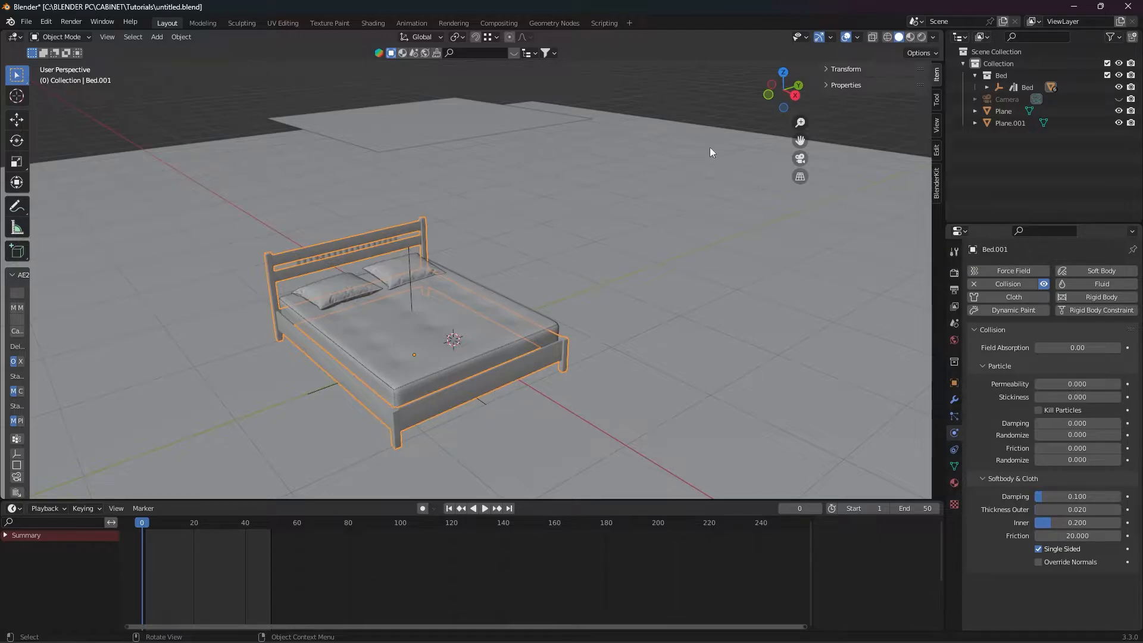
pyautogui.click(716, 130)
pyautogui.click(995, 284)
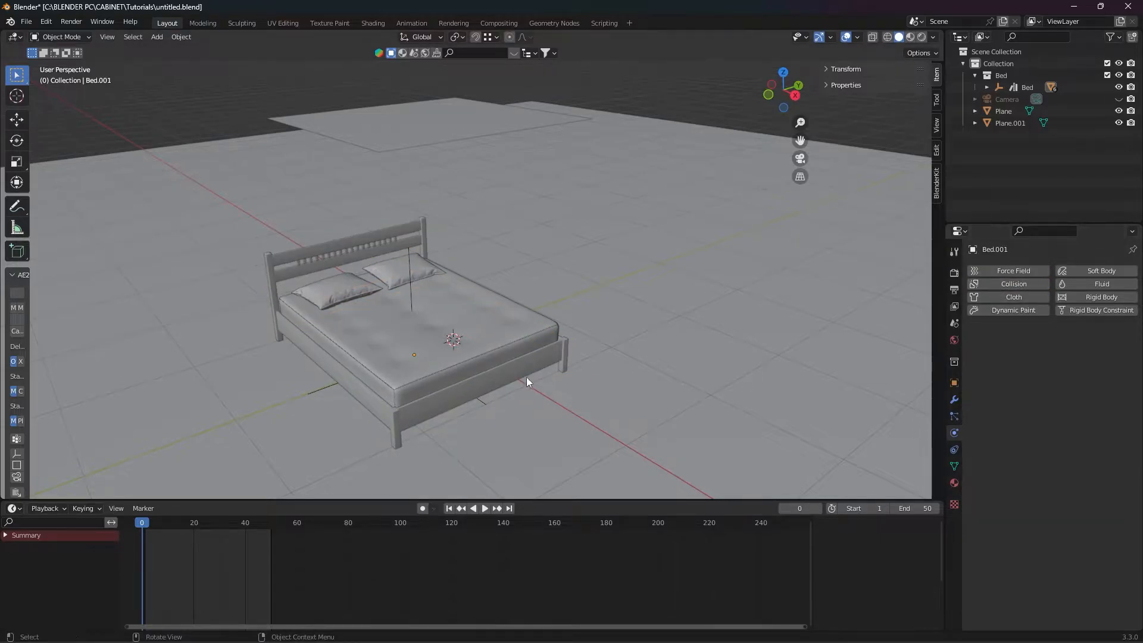
pyautogui.click(466, 385)
pyautogui.click(994, 284)
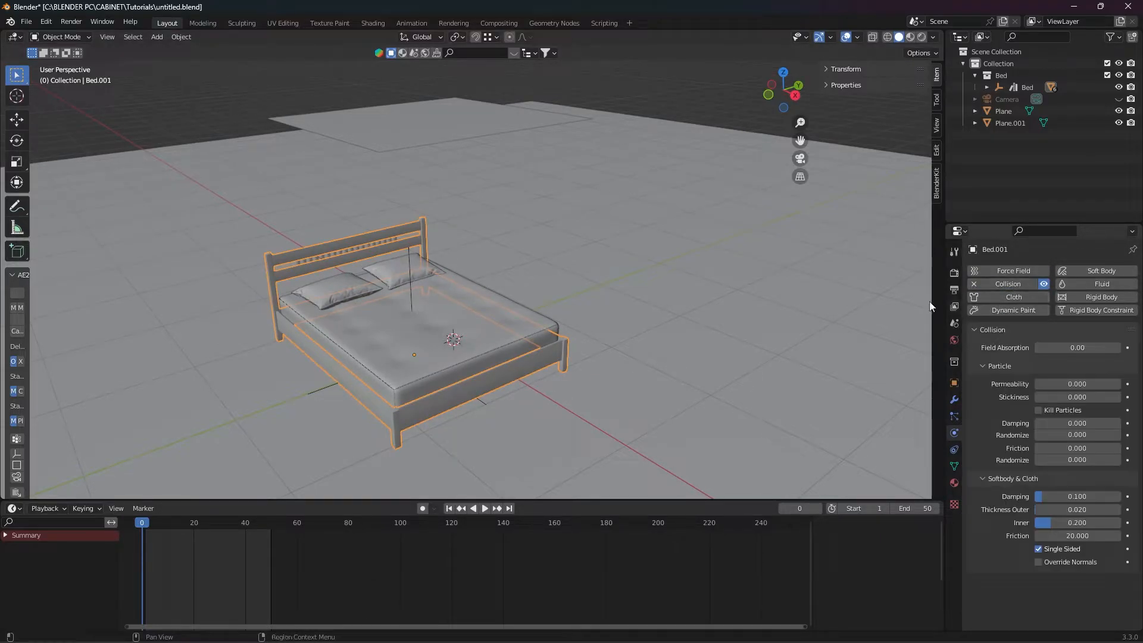
# Remove and re-add Collision on the mattress and the nearer pillow, and check the other pillow's physics settings
pyautogui.click(425, 369)
pyautogui.click(998, 286)
pyautogui.click(998, 287)
pyautogui.click(360, 288)
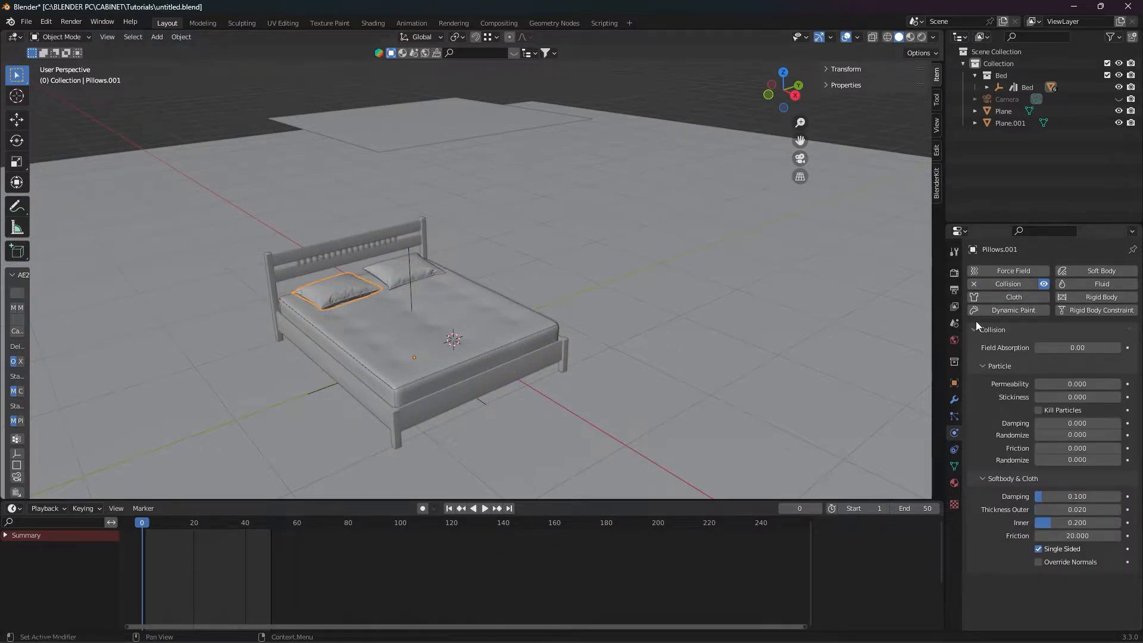
pyautogui.click(1006, 283)
pyautogui.click(1005, 284)
pyautogui.click(408, 271)
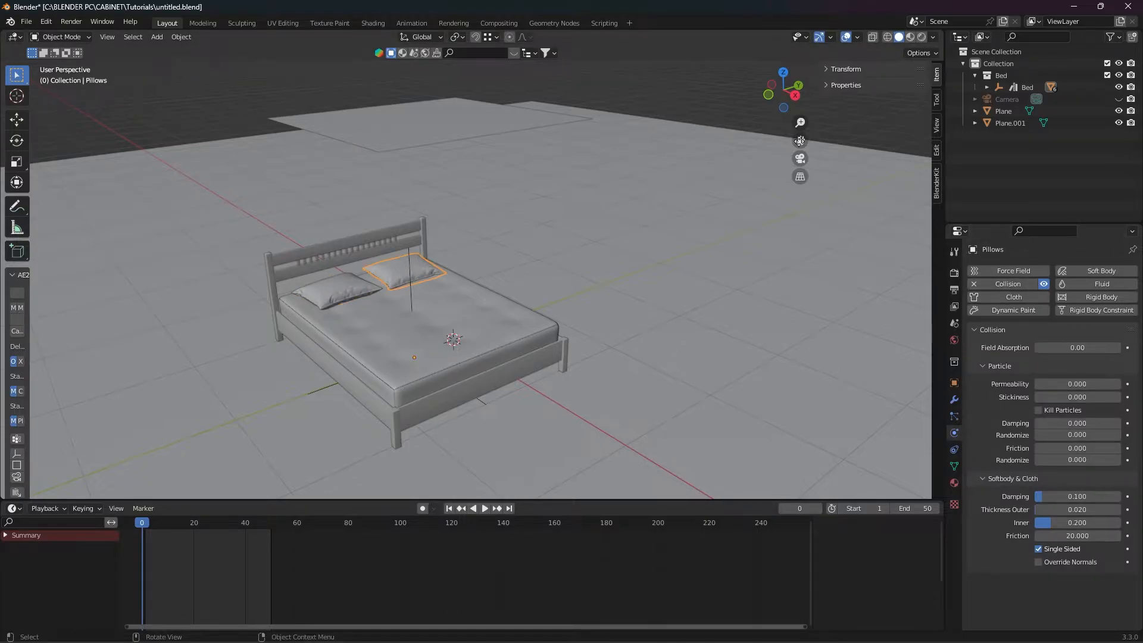
# Add Cloth physics to the plane floating above the bed
pyautogui.click(437, 121)
pyautogui.moveTo(437, 122); pyautogui.dragTo(448, 203, button='middle')
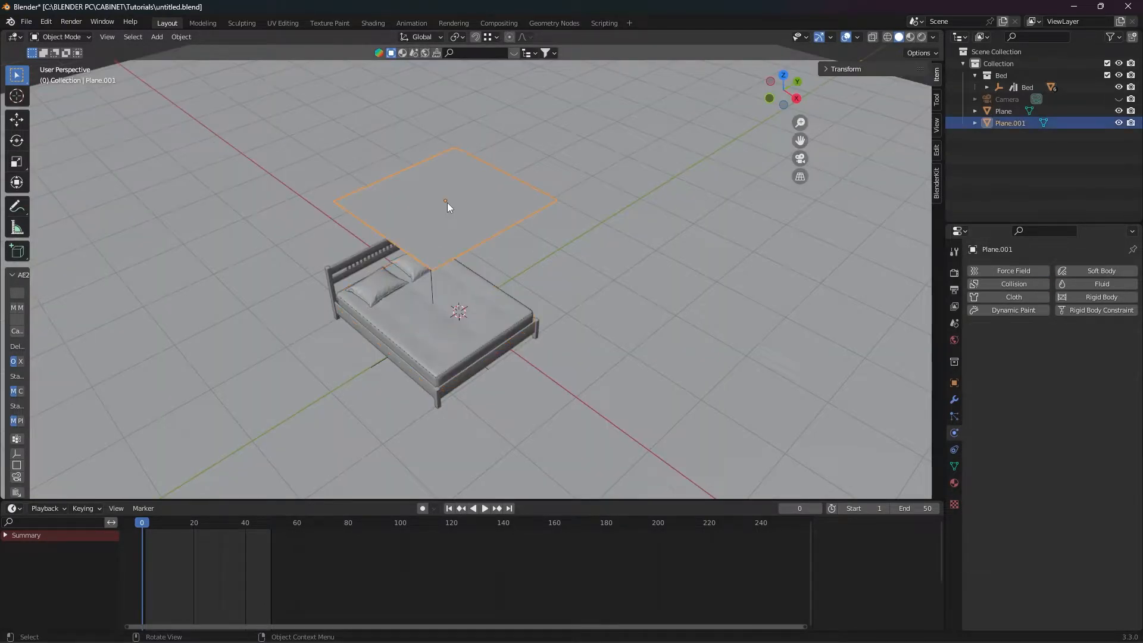
pyautogui.click(445, 349)
pyautogui.click(463, 208)
pyautogui.click(1005, 298)
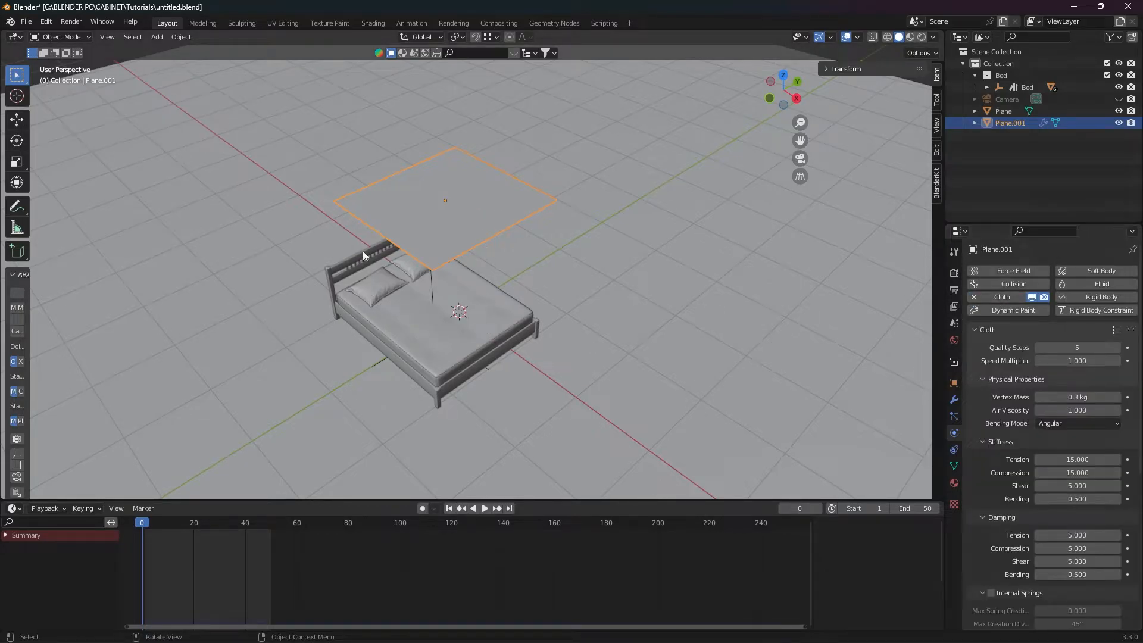
# Play the cloth simulation to preview the plane falling on the bed, and return to frame 0
pyautogui.scroll(3, 424, 252)
pyautogui.moveTo(475, 266); pyautogui.dragTo(447, 443, button='middle')
pyautogui.press('space')
pyautogui.press('space')
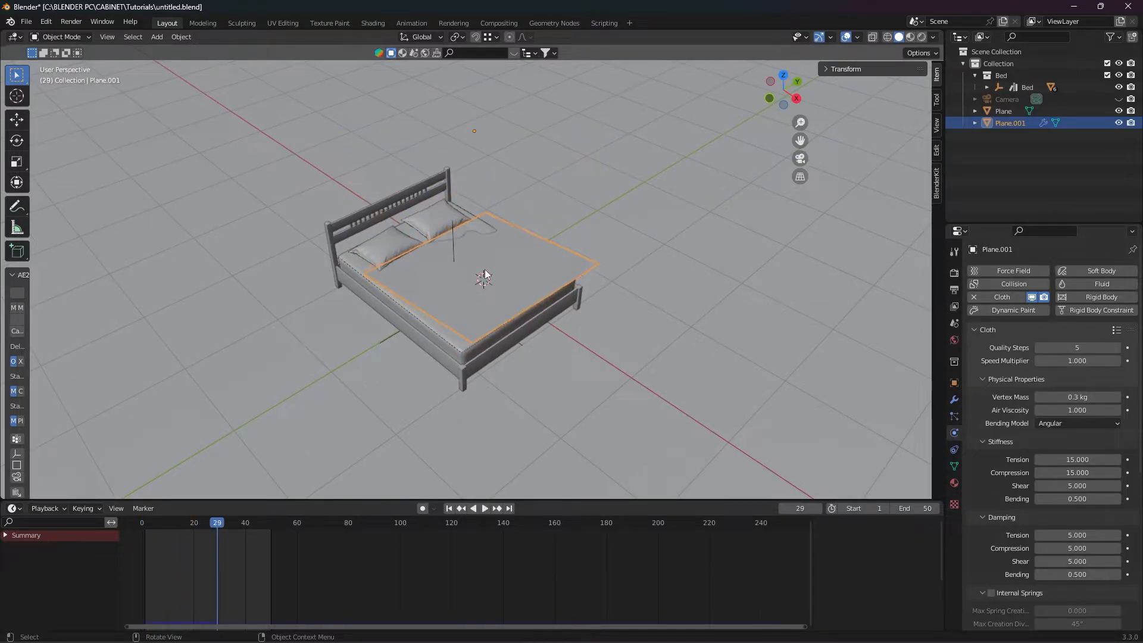
pyautogui.moveTo(203, 519); pyautogui.dragTo(141, 527)
pyautogui.keyDown('shift'); pyautogui.moveTo(511, 286); pyautogui.dragTo(493, 351, button='middle'); pyautogui.keyUp('shift')
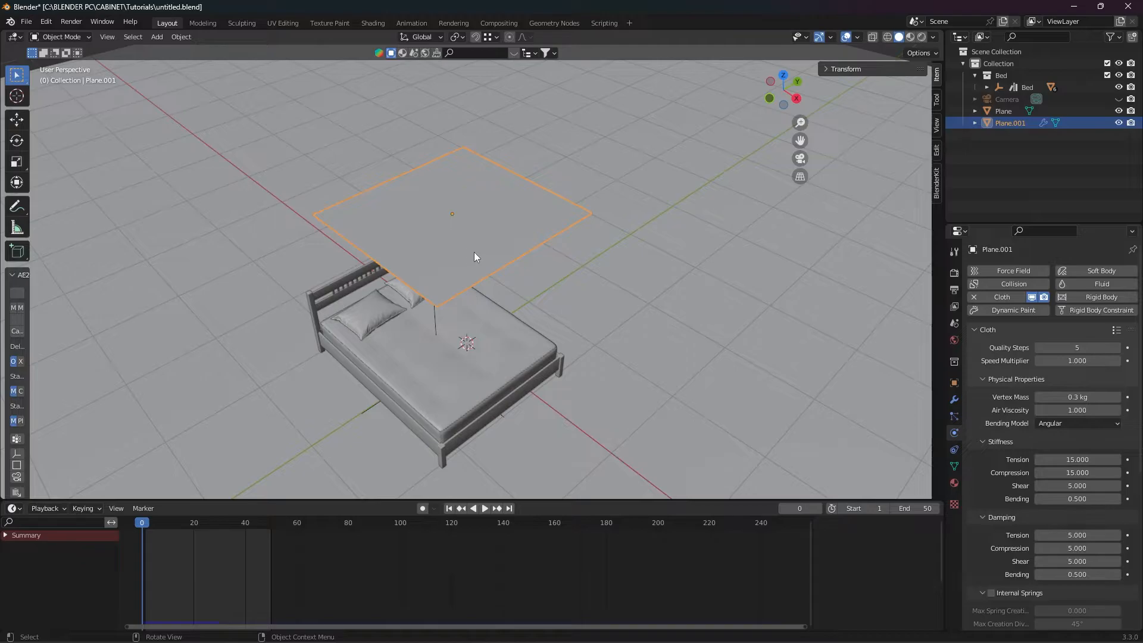
# Subdivide the cloth plane in Edit Mode with 100 cuts
pyautogui.press('Tab')
pyautogui.scroll(3, 470, 245)
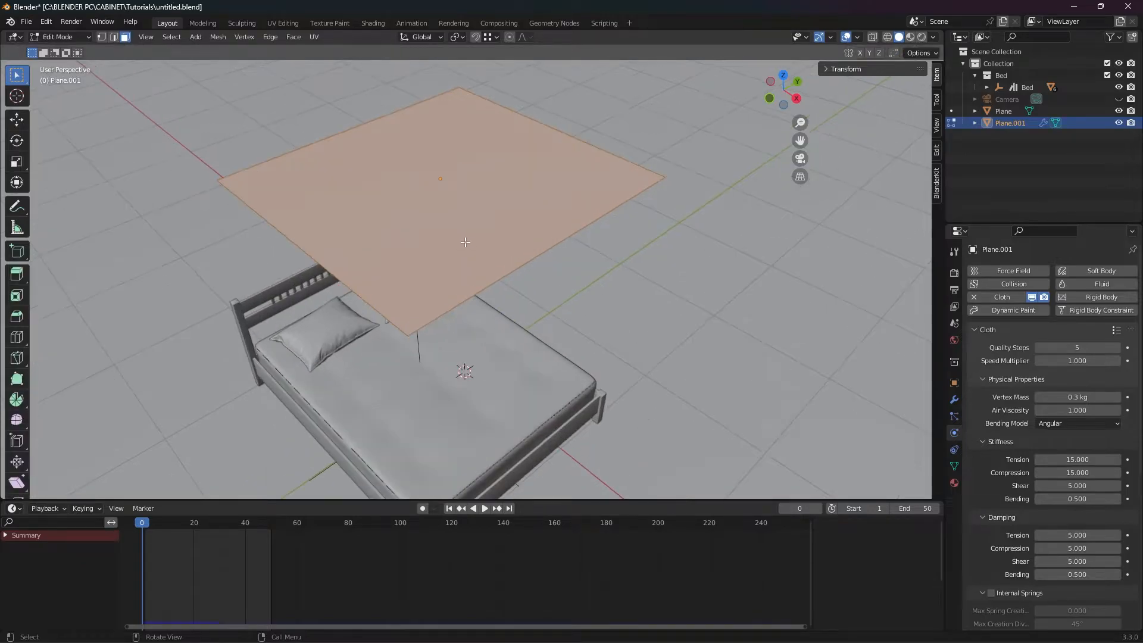
pyautogui.rightClick(462, 231)
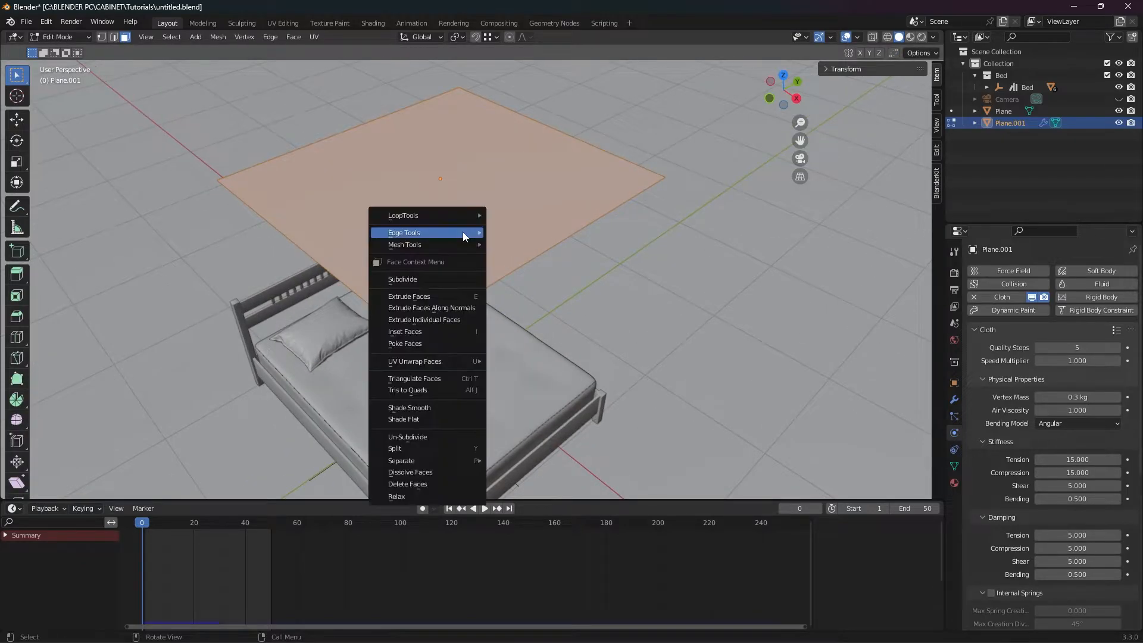
pyautogui.click(451, 279)
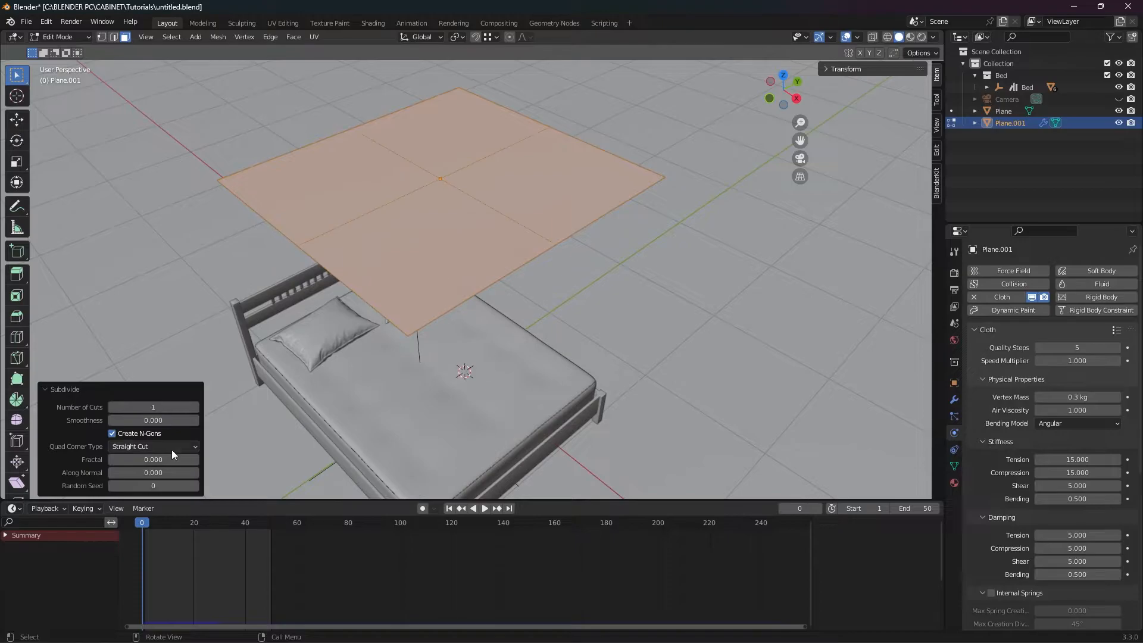
pyautogui.click(157, 404)
pyautogui.write('100')
pyautogui.press('Return')
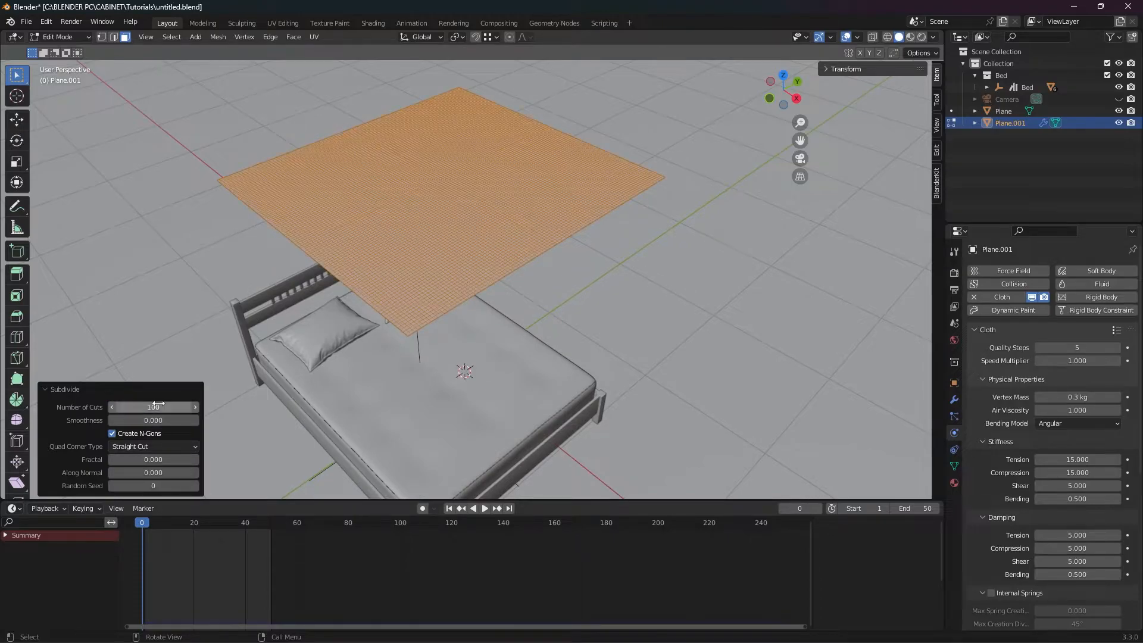
# Try playing the simulation in Edit Mode and return the timeline to frame 0
pyautogui.moveTo(409, 279); pyautogui.dragTo(440, 289, button='middle')
pyautogui.scroll(-2, 441, 296)
pyautogui.moveTo(439, 400); pyautogui.dragTo(443, 354, button='middle')
pyautogui.click(531, 270)
pyautogui.press('space')
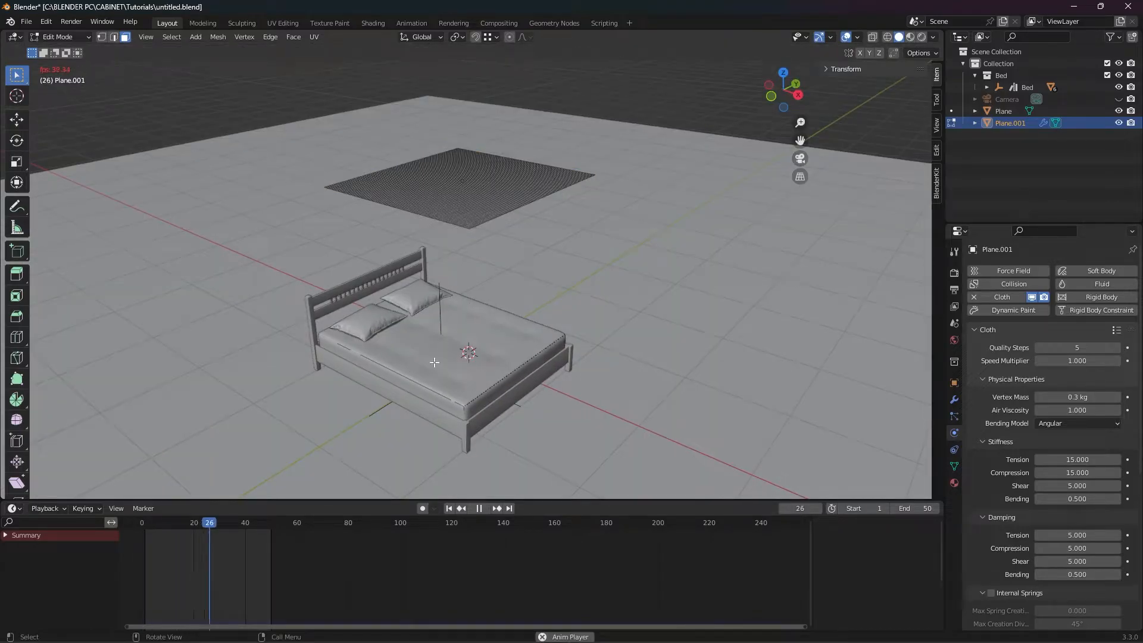
pyautogui.click(139, 526)
pyautogui.press('space')
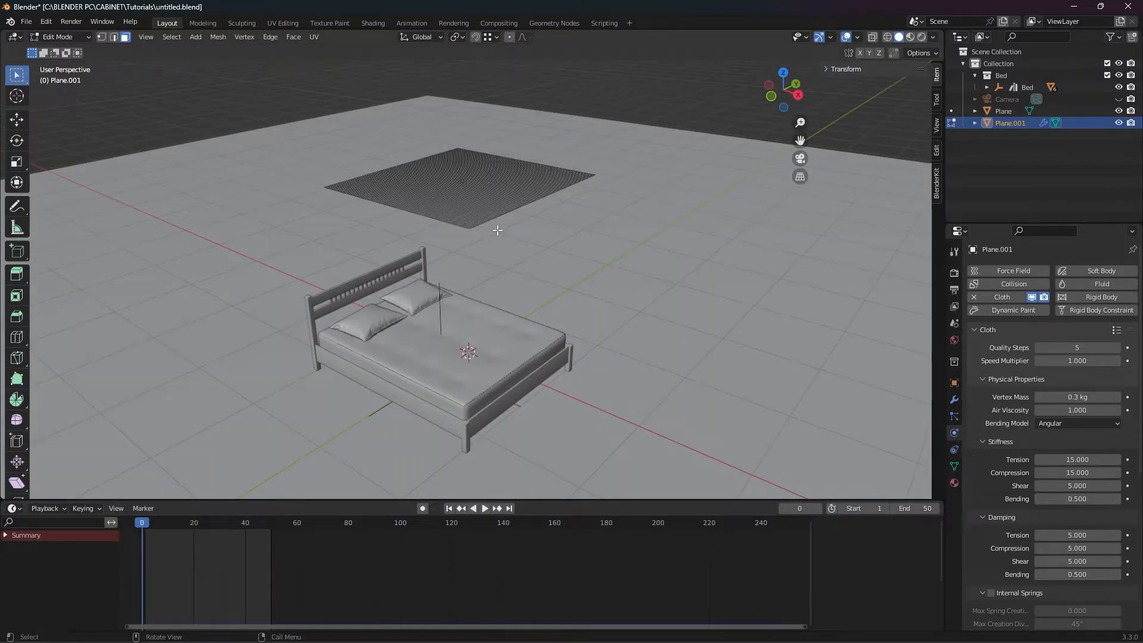
# Play the simulation in Object Mode until the cloth drapes over the mattress, and pause it
pyautogui.press('Tab')
pyautogui.click(649, 96)
pyautogui.press('space')
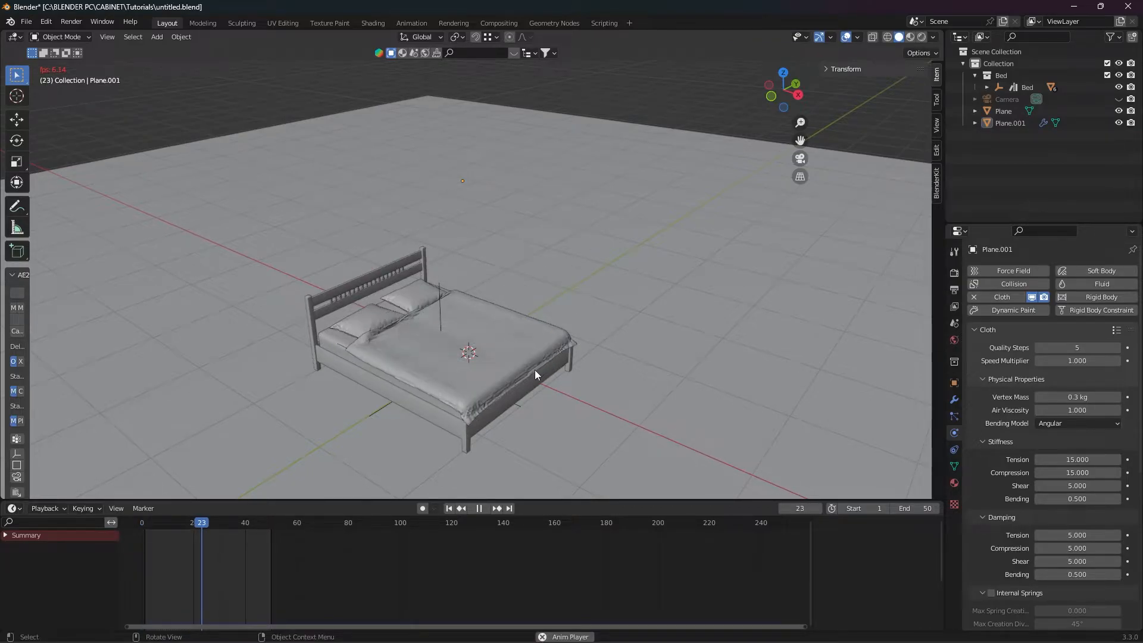
pyautogui.press('space')
# Shade the draped blanket smooth
pyautogui.scroll(3, 545, 393)
pyautogui.keyDown('shift'); pyautogui.moveTo(552, 419); pyautogui.dragTo(555, 231, button='middle'); pyautogui.keyUp('shift')
pyautogui.scroll(3, 524, 256)
pyautogui.keyDown('shift'); pyautogui.moveTo(489, 359); pyautogui.dragTo(487, 261, button='middle'); pyautogui.keyUp('shift')
pyautogui.click(487, 262)
pyautogui.rightClick(487, 262)
pyautogui.click(487, 262)
# Continue the cloth simulation and pause it at frame 28
pyautogui.scroll(-5, 662, 321)
pyautogui.scroll(-4, 671, 188)
pyautogui.keyDown('shift'); pyautogui.moveTo(492, 220); pyautogui.dragTo(524, 242, button='middle'); pyautogui.keyUp('shift')
pyautogui.scroll(7, 524, 241)
pyautogui.scroll(-5, 363, 243)
pyautogui.press('space')
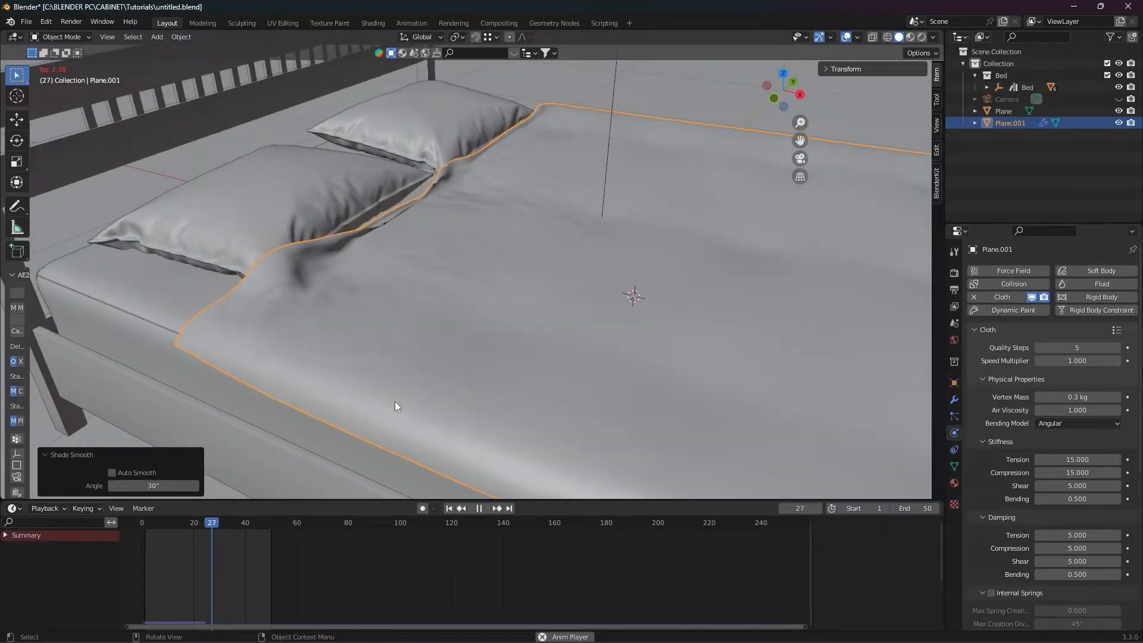
pyautogui.press('space')
# Examine the blanket's folds near the pillows and at the foot corner of the bed
pyautogui.scroll(5, 397, 245)
pyautogui.keyDown('shift'); pyautogui.moveTo(397, 245); pyautogui.dragTo(452, 238, button='middle'); pyautogui.keyUp('shift')
pyautogui.scroll(-2, 452, 238)
pyautogui.keyDown('shift'); pyautogui.moveTo(589, 339); pyautogui.dragTo(463, 283, button='middle'); pyautogui.keyUp('shift')
pyautogui.scroll(-2, 463, 284)
pyautogui.keyDown('shift'); pyautogui.moveTo(667, 338); pyautogui.dragTo(471, 252, button='middle'); pyautogui.keyUp('shift')
pyautogui.keyDown('shift'); pyautogui.moveTo(631, 322); pyautogui.dragTo(588, 255, button='middle'); pyautogui.keyUp('shift')
pyautogui.keyDown('shift'); pyautogui.moveTo(697, 305); pyautogui.dragTo(612, 305, button='middle'); pyautogui.keyUp('shift')
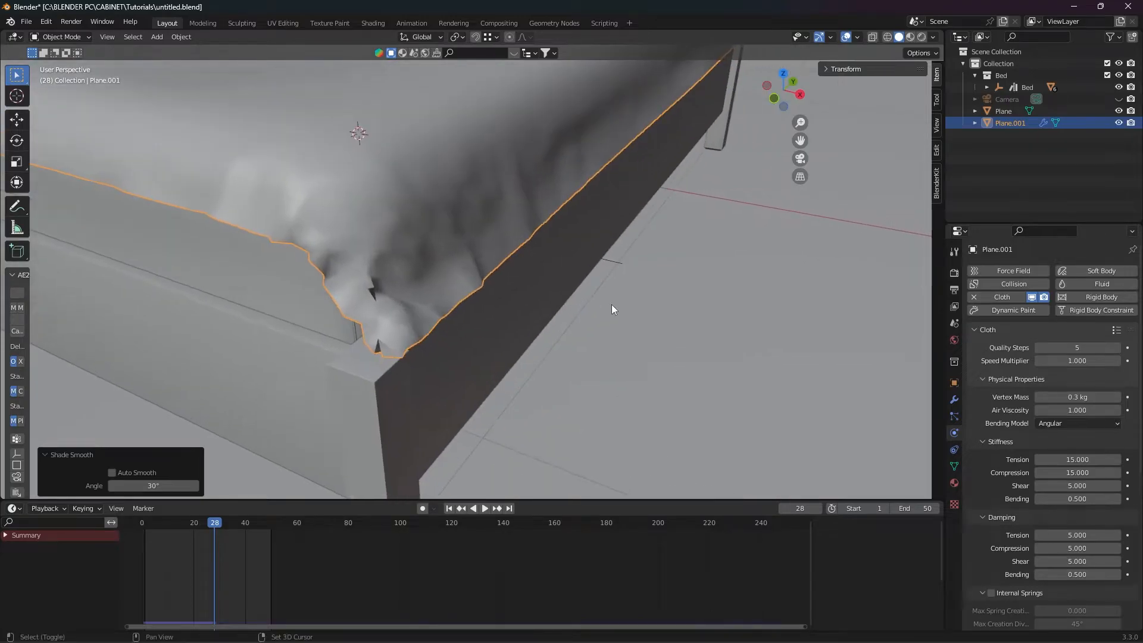
# Add a Subdivision Surface modifier to the blanket with 2 viewport levels
pyautogui.click(955, 402)
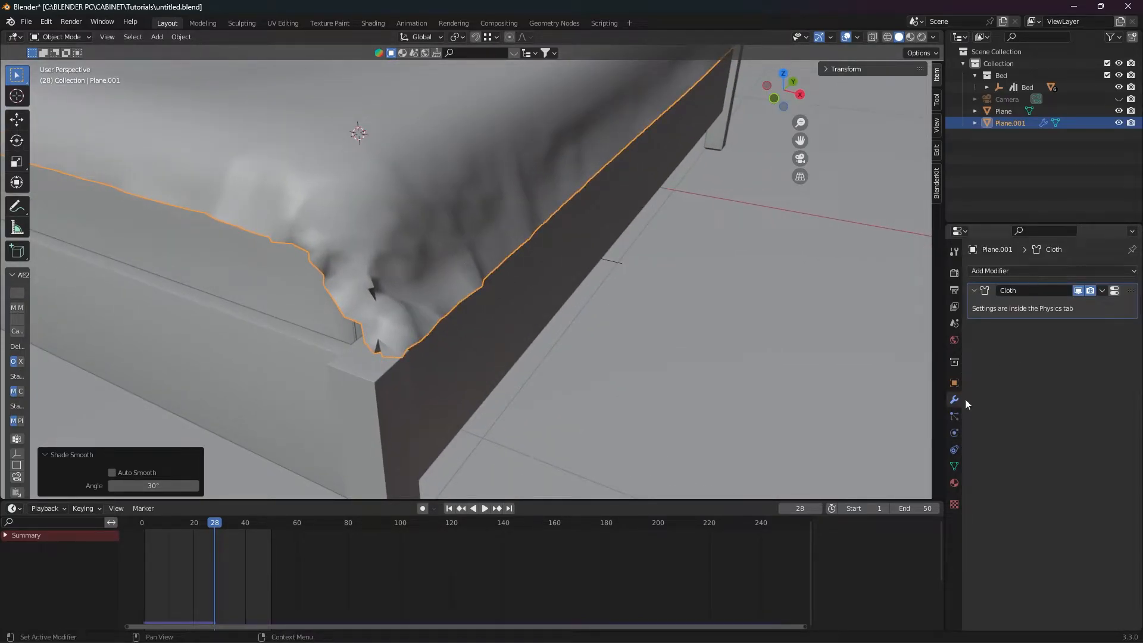
pyautogui.click(1012, 271)
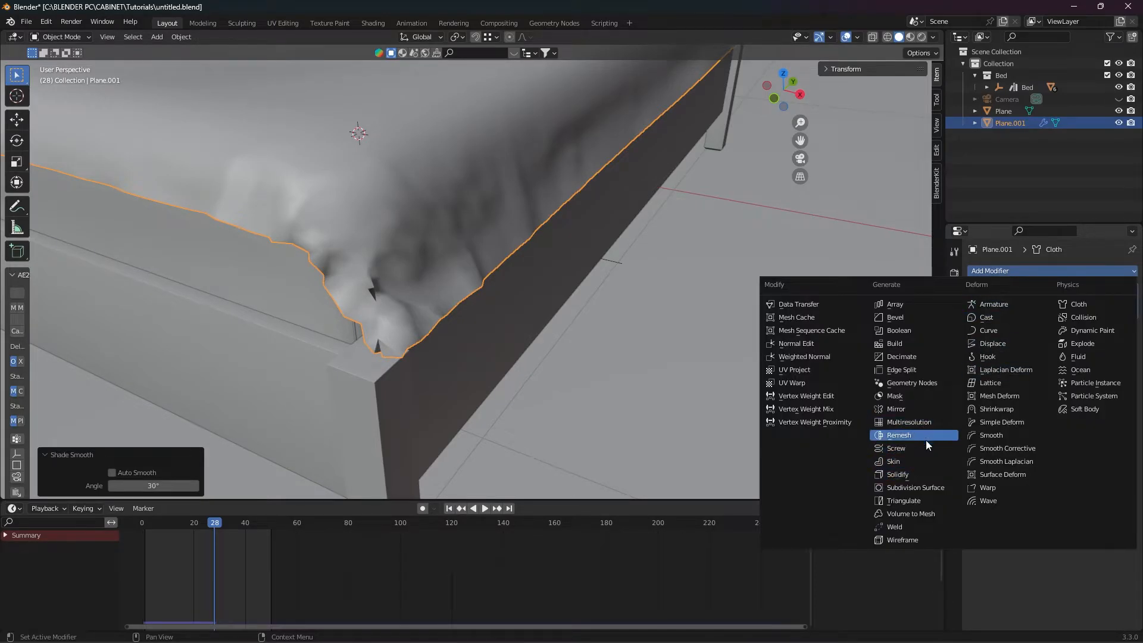
pyautogui.click(929, 488)
pyautogui.click(1078, 361)
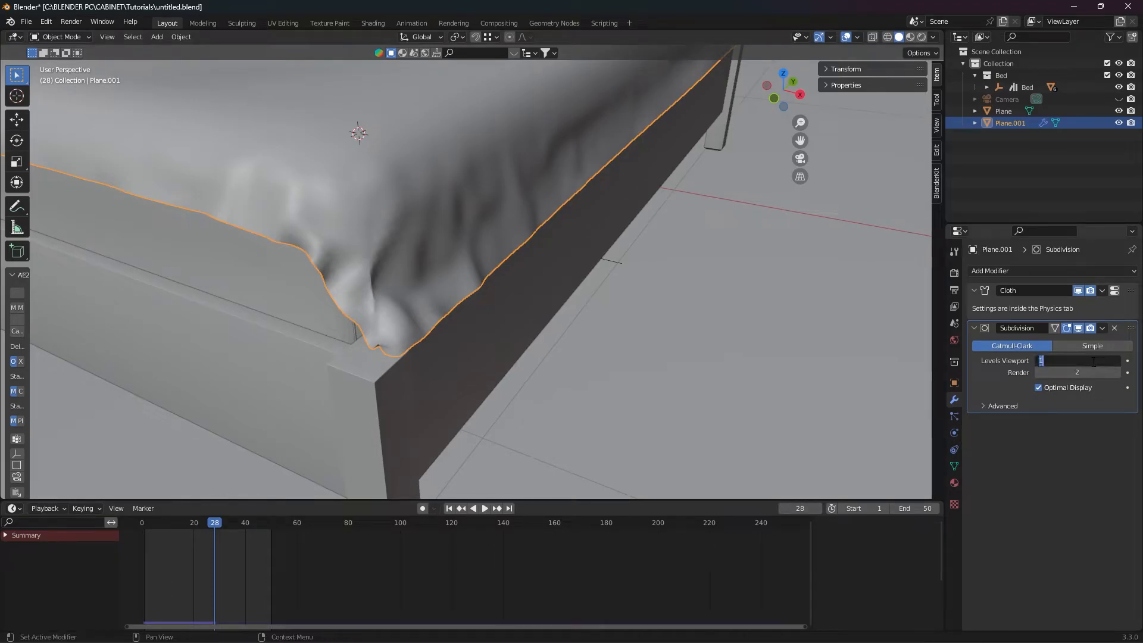
pyautogui.write('2')
pyautogui.press('Return')
pyautogui.scroll(4, 470, 341)
pyautogui.scroll(-8, 471, 341)
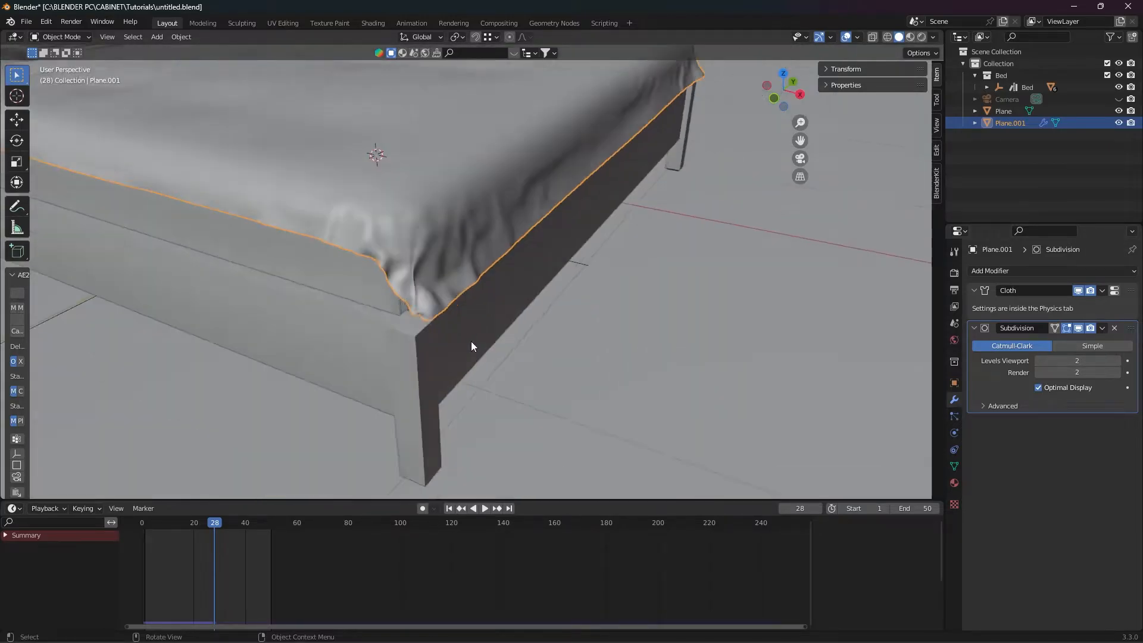
pyautogui.moveTo(584, 233); pyautogui.dragTo(634, 193, button='middle')
pyautogui.scroll(-2, 623, 247)
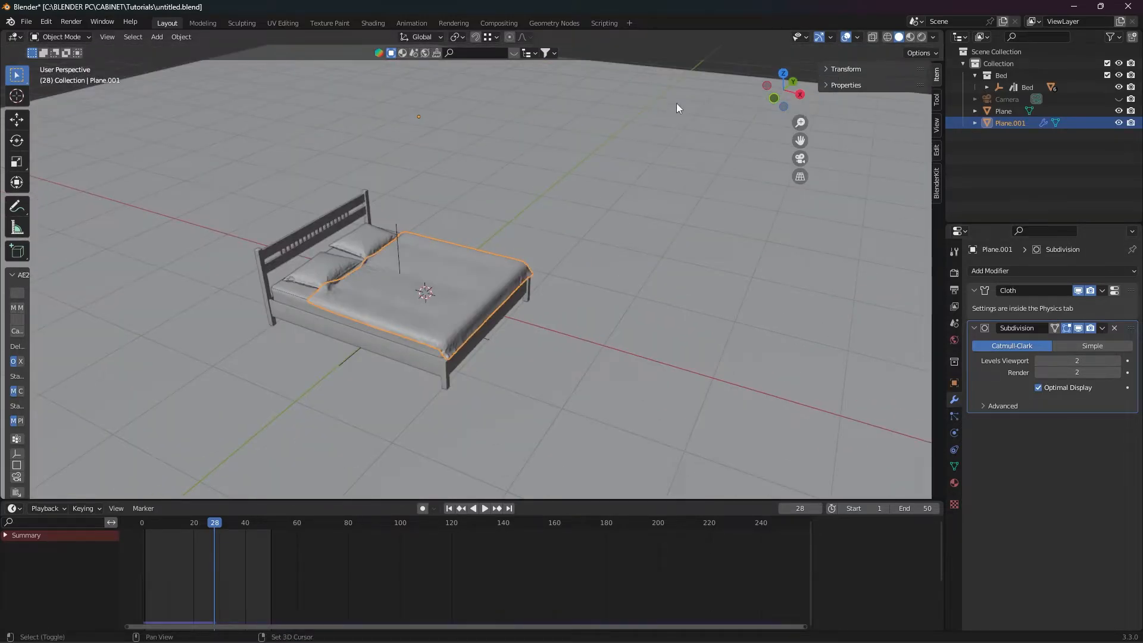
# Add a material slot to the blanket and assign the existing Padded Jacket material
pyautogui.click(640, 172)
pyautogui.scroll(4, 508, 312)
pyautogui.scroll(-1, 395, 336)
pyautogui.click(326, 337)
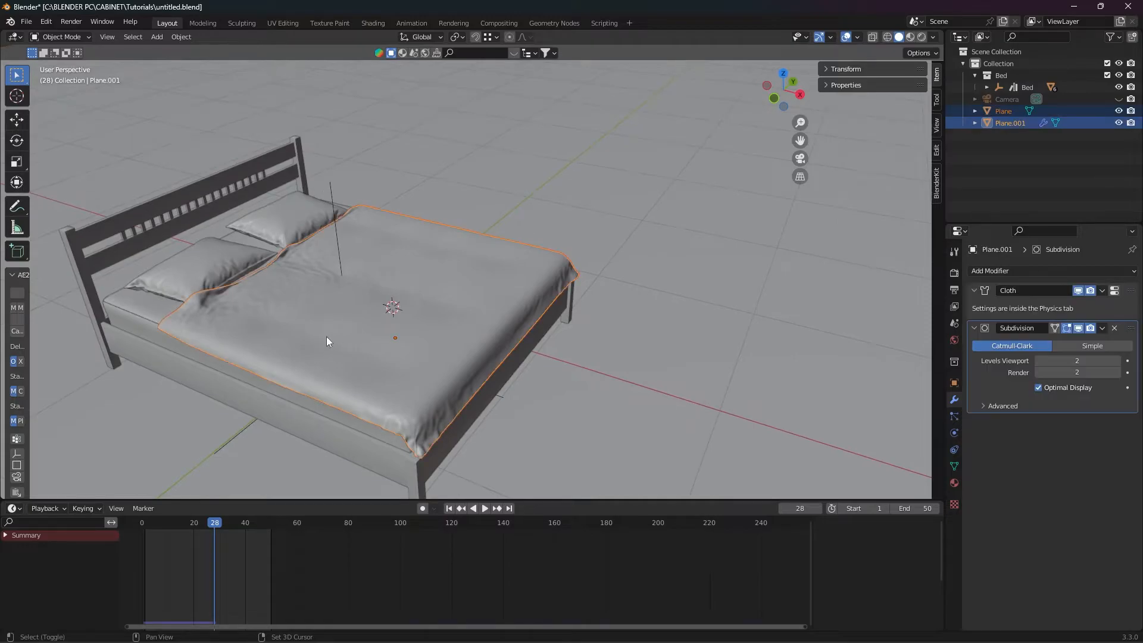
pyautogui.moveTo(327, 337); pyautogui.dragTo(941, 425, button='middle')
pyautogui.click(954, 483)
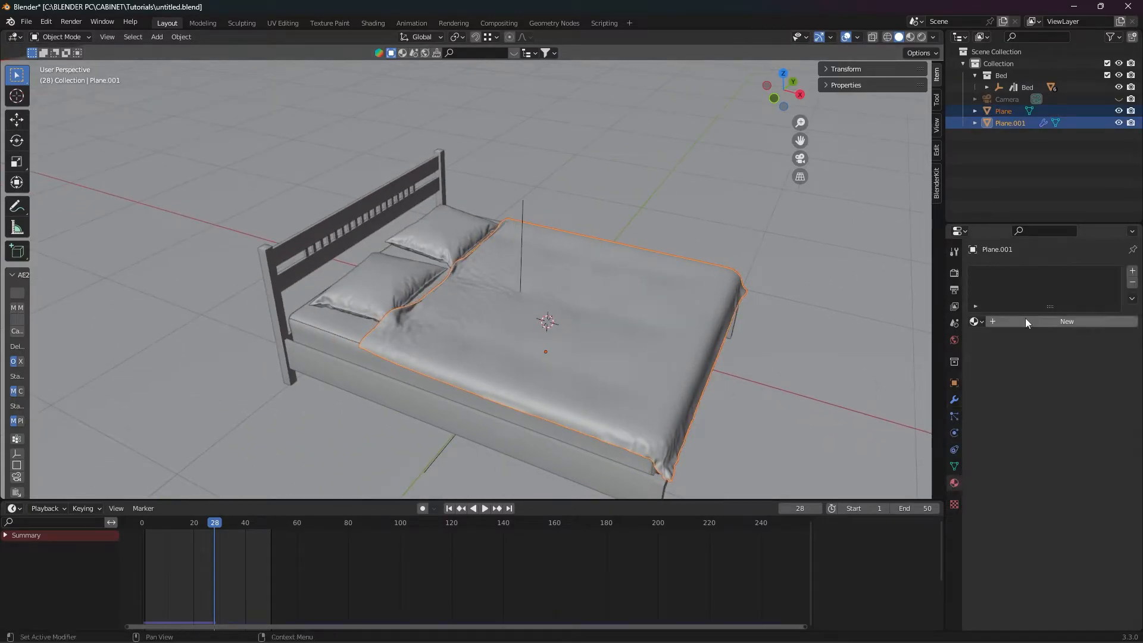
pyautogui.click(1133, 271)
pyautogui.click(975, 321)
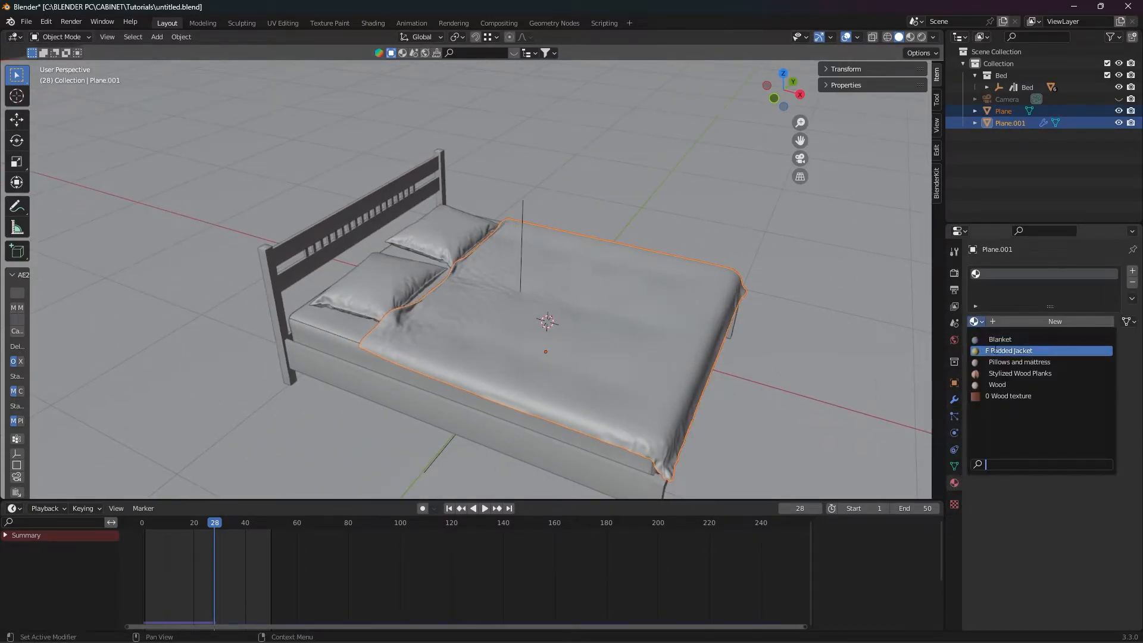
pyautogui.click(1022, 351)
pyautogui.moveTo(786, 317); pyautogui.dragTo(716, 68, button='middle')
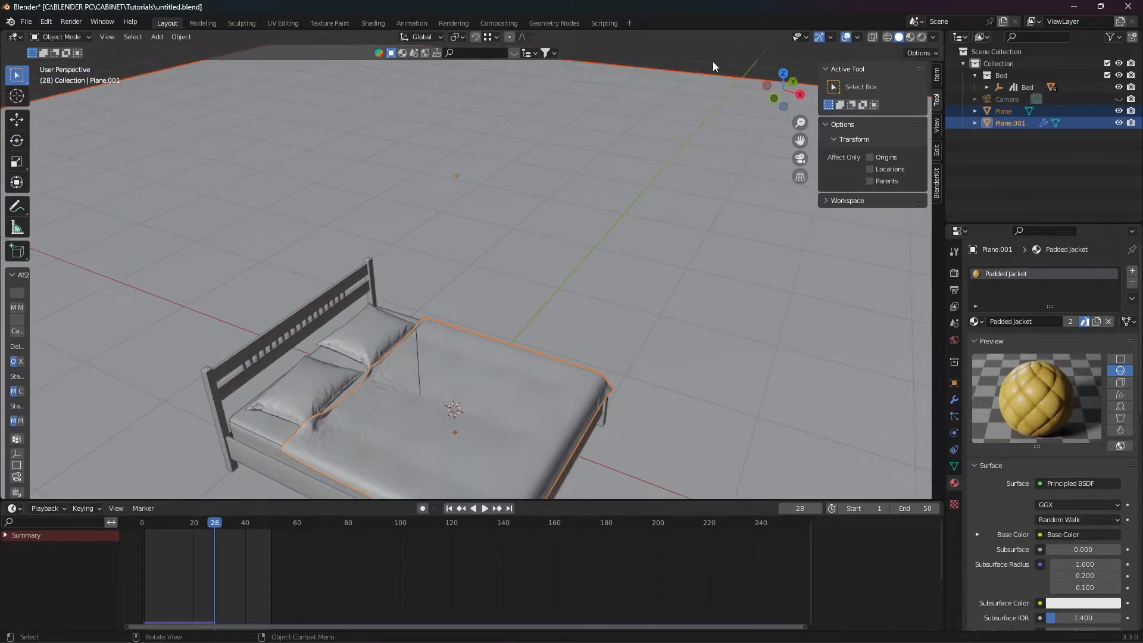
# Select all of the blanket's faces in Edit Mode and unwrap their UVs
pyautogui.moveTo(595, 334); pyautogui.dragTo(504, 316, button='middle')
pyautogui.scroll(2, 504, 316)
pyautogui.press('Tab')
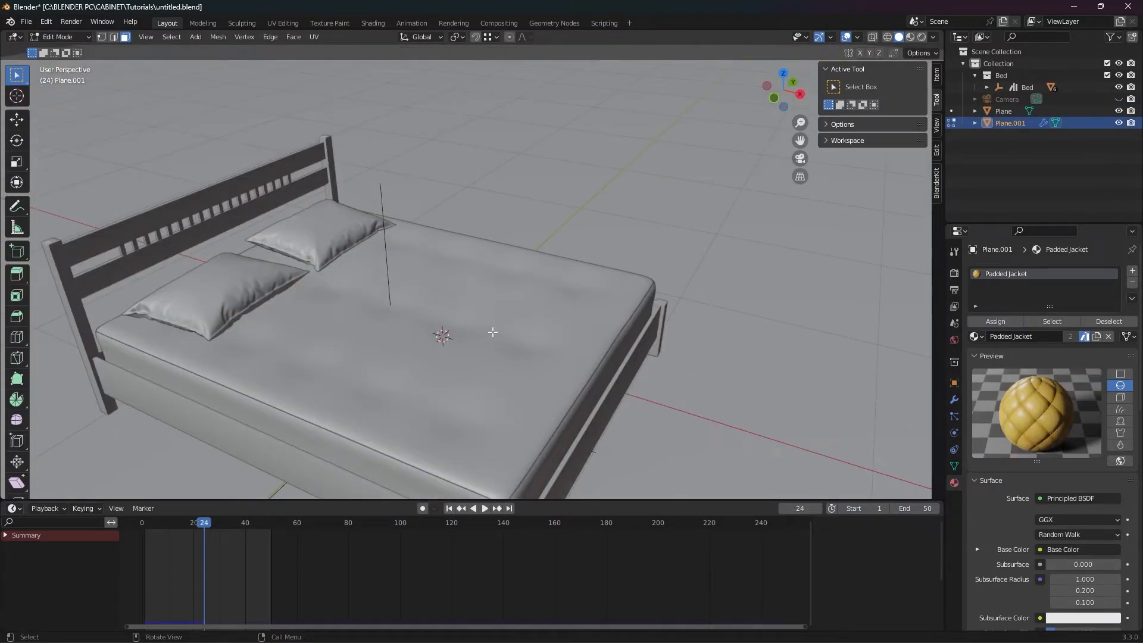
pyautogui.scroll(-5, 493, 331)
pyautogui.press('a')
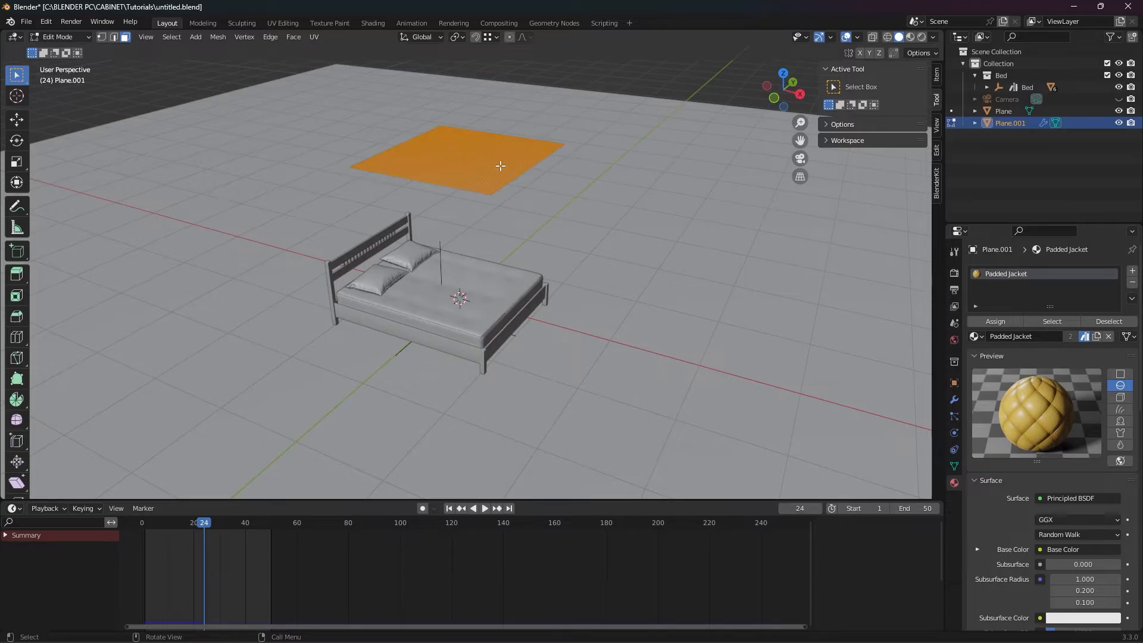
pyautogui.press('u')
pyautogui.click(483, 200)
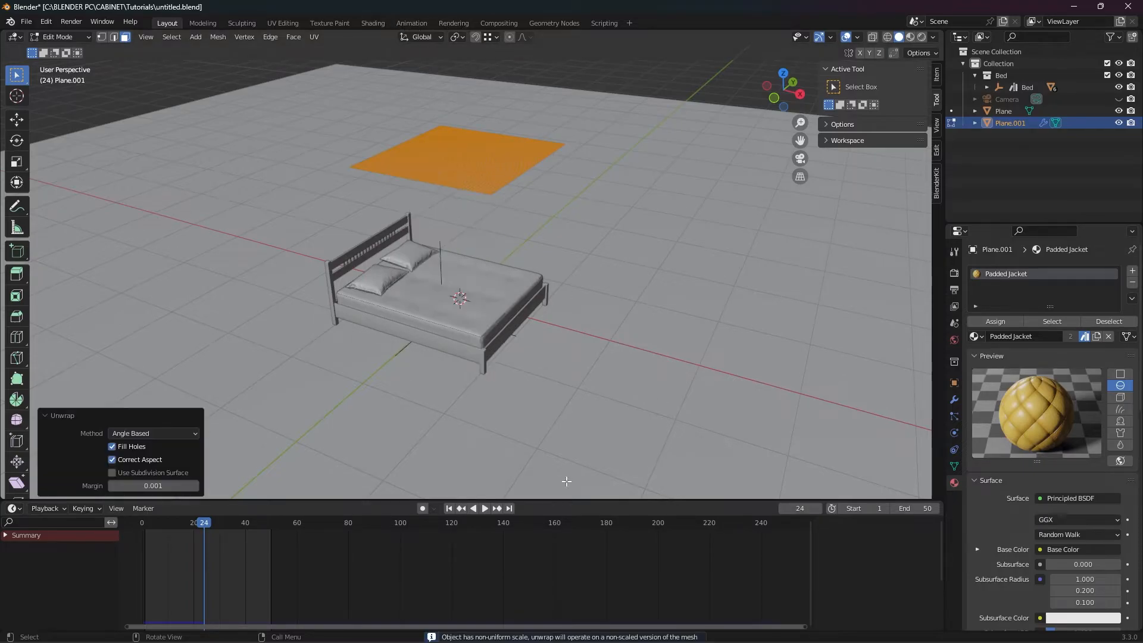
# Scale the blanket's UV island up to nearly three times its size in the UV Editing workspace for a finer quilted pattern
pyautogui.click(289, 24)
pyautogui.scroll(-6, 311, 326)
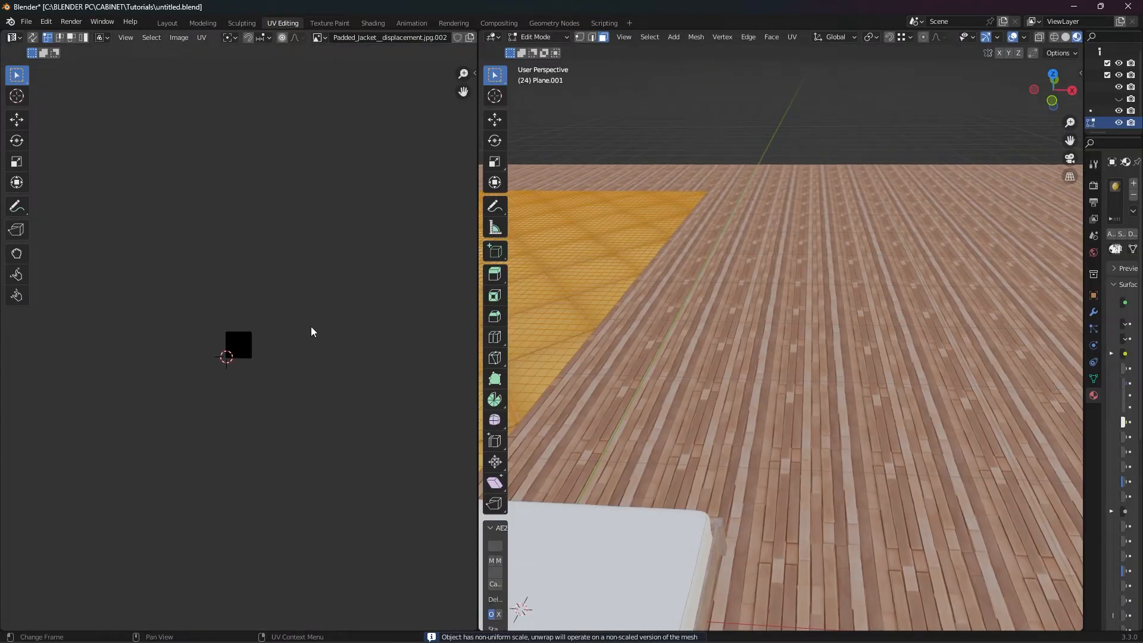
pyautogui.scroll(-5, 799, 365)
pyautogui.scroll(3, 800, 365)
pyautogui.scroll(4, 799, 364)
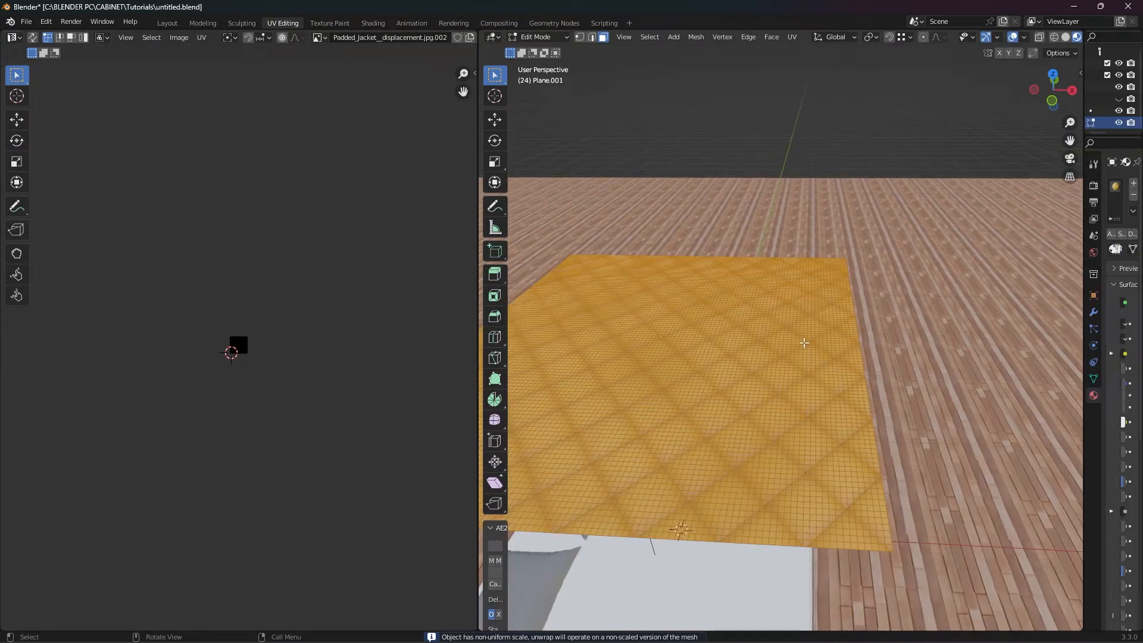
pyautogui.scroll(3, 282, 328)
pyautogui.scroll(6, 241, 370)
pyautogui.scroll(-2, 250, 372)
pyautogui.click(251, 369)
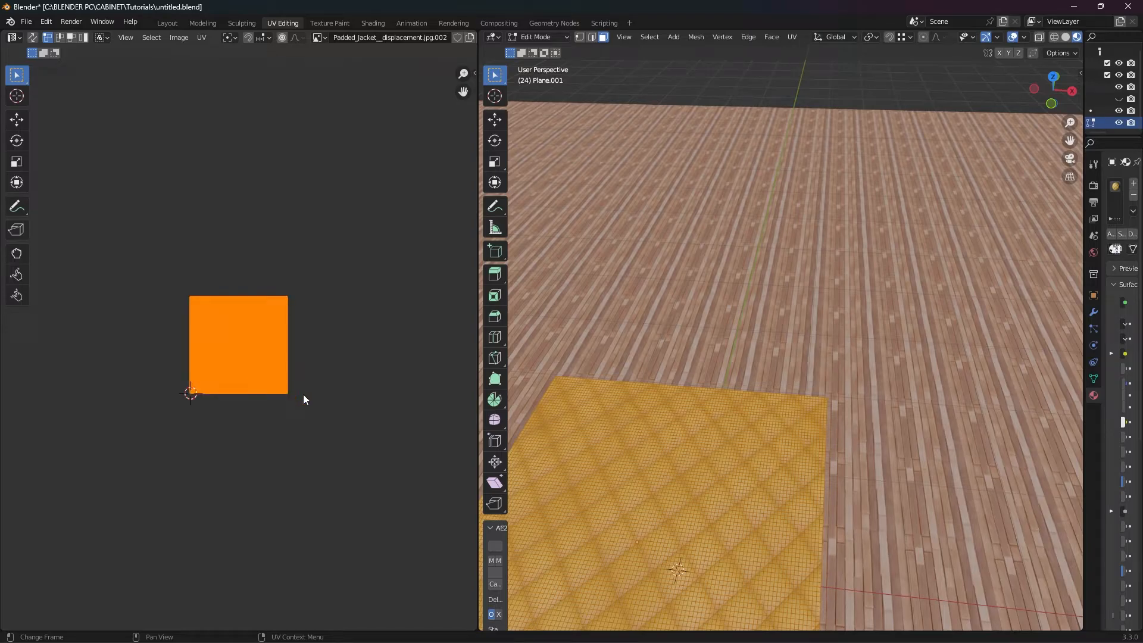
pyautogui.press('s')
pyautogui.click(417, 491)
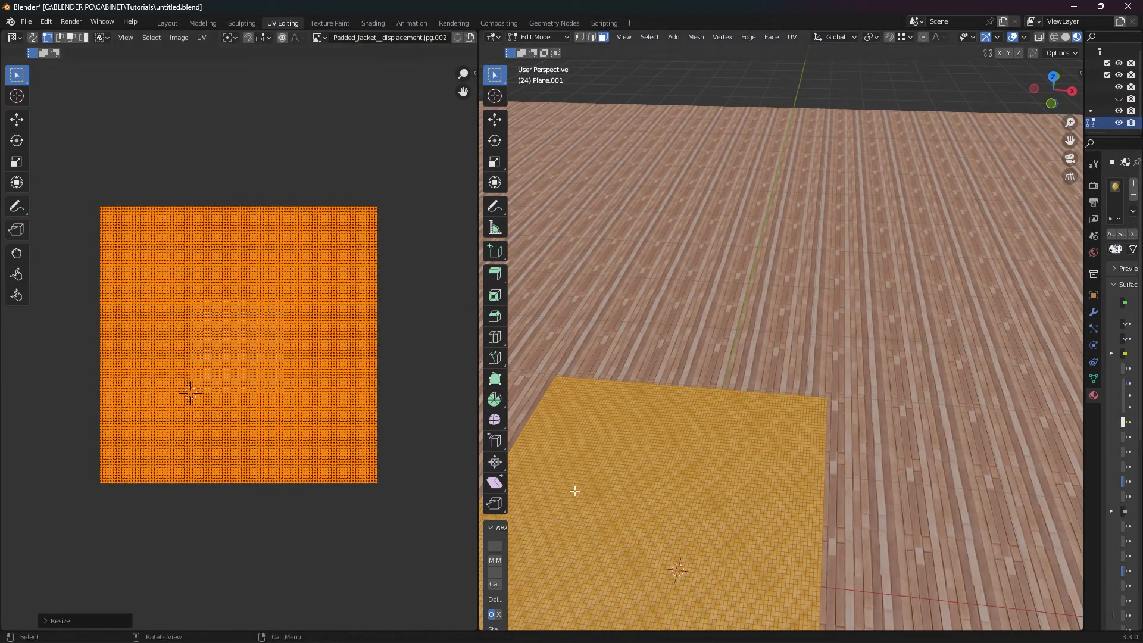
pyautogui.moveTo(707, 529); pyautogui.dragTo(761, 462, button='middle')
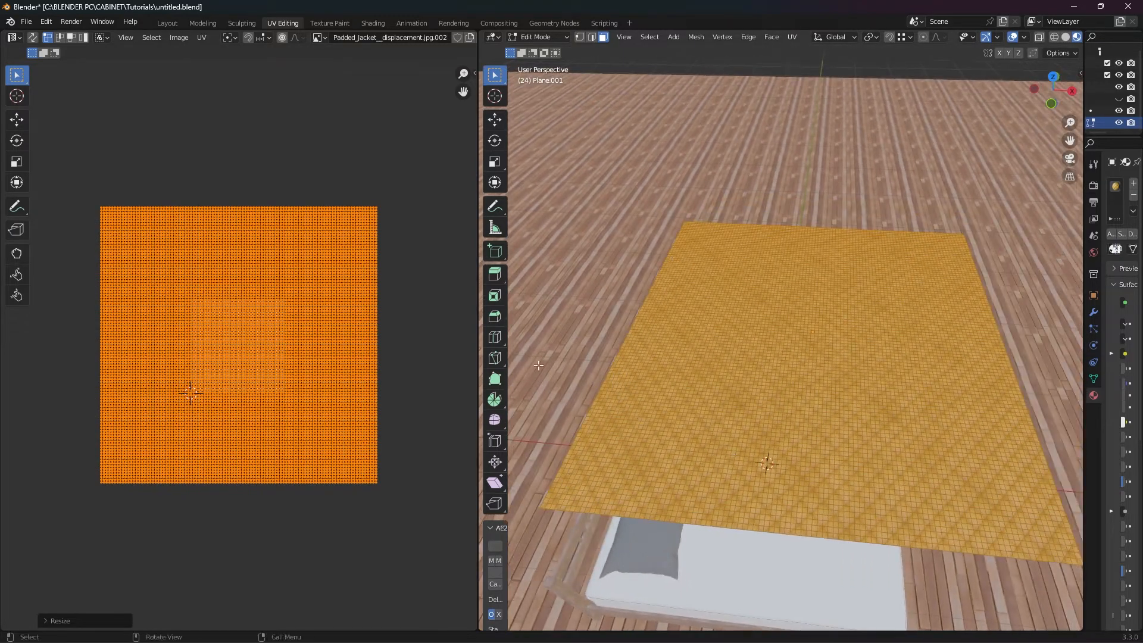
# Return to the Layout workspace in Object Mode, rewind the cloth simulation to frame 0 and deselect the blanket
pyautogui.click(167, 23)
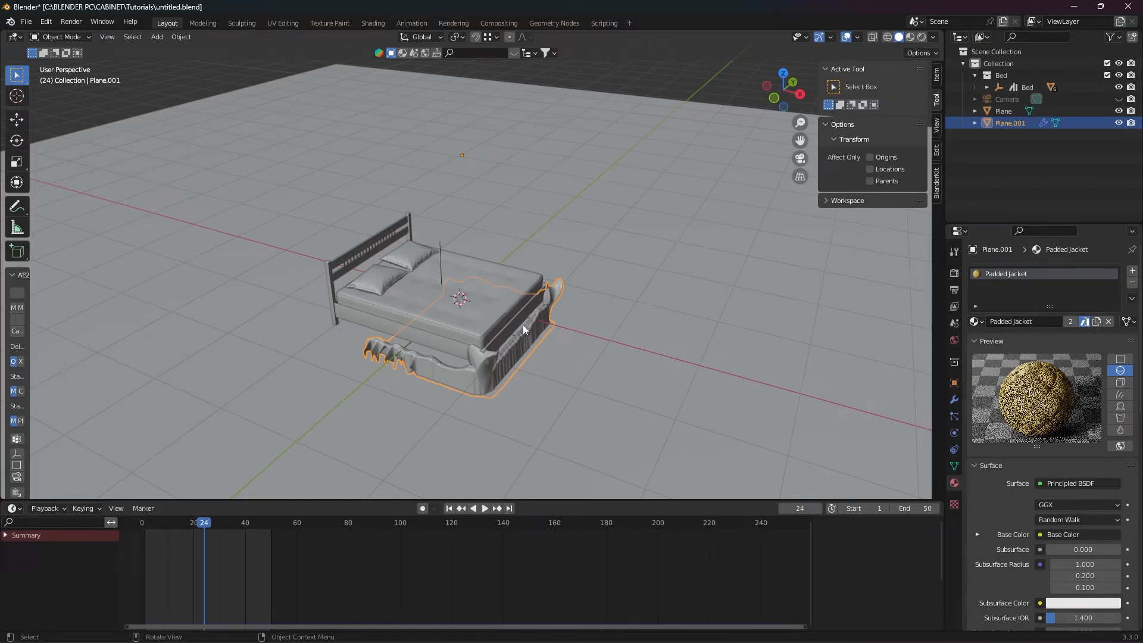
pyautogui.press('space')
pyautogui.click(152, 524)
pyautogui.click(143, 523)
pyautogui.press('space')
pyautogui.click(485, 163)
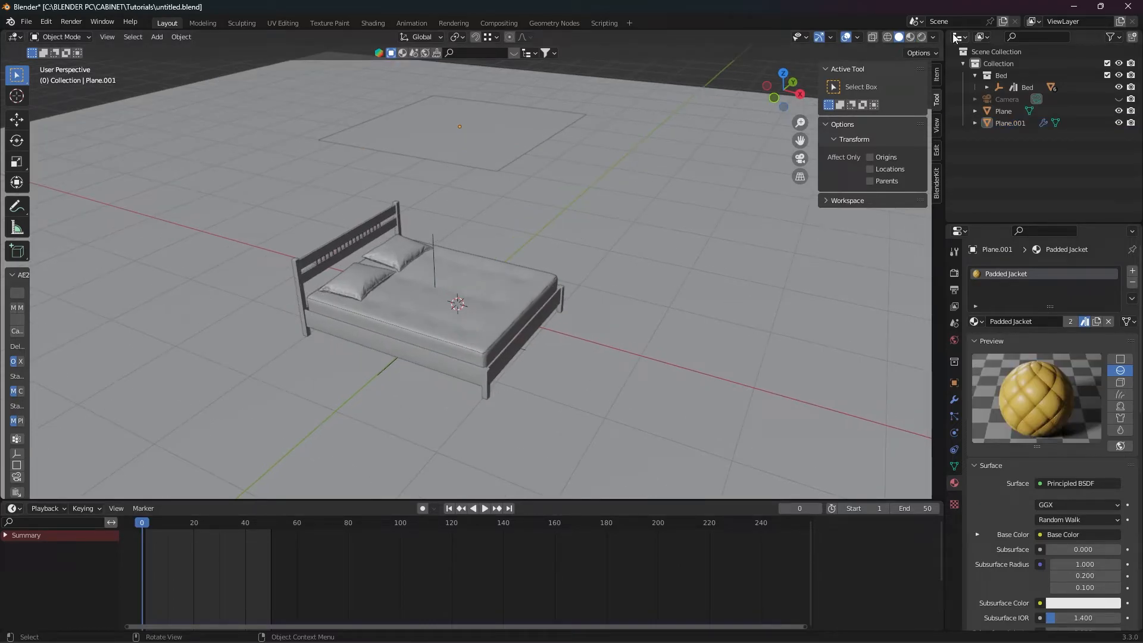
# Show the scene in Material Preview shading through the camera, with the camera frame filling the viewport
pyautogui.click(910, 37)
pyautogui.click(576, 140)
pyautogui.moveTo(577, 140); pyautogui.dragTo(632, 185, button='middle')
pyautogui.scroll(-3, 632, 184)
pyautogui.press('KP_0')
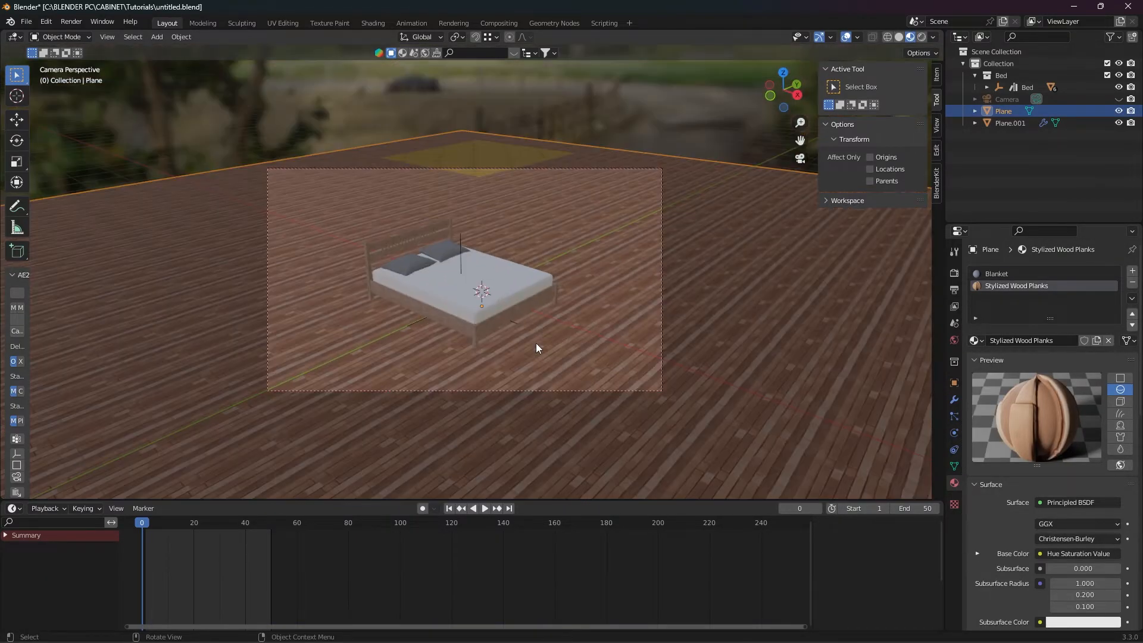
pyautogui.press('Home')
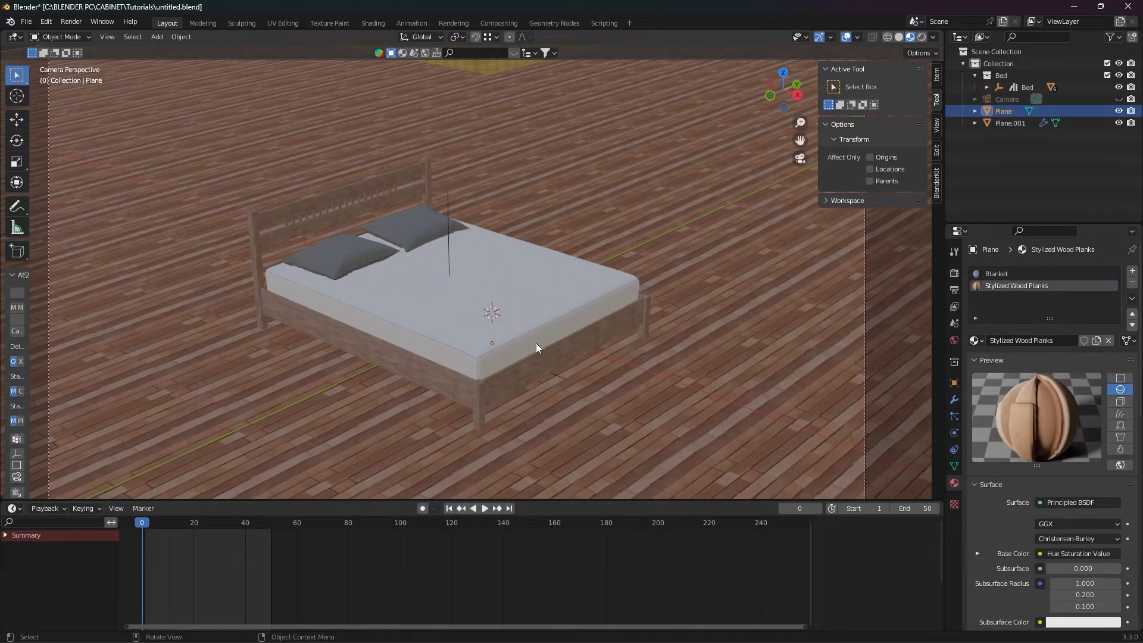
# Run the cloth simulation from the start, stop playback and set the current frame to 31 with the blanket draped over the bed
pyautogui.press('space')
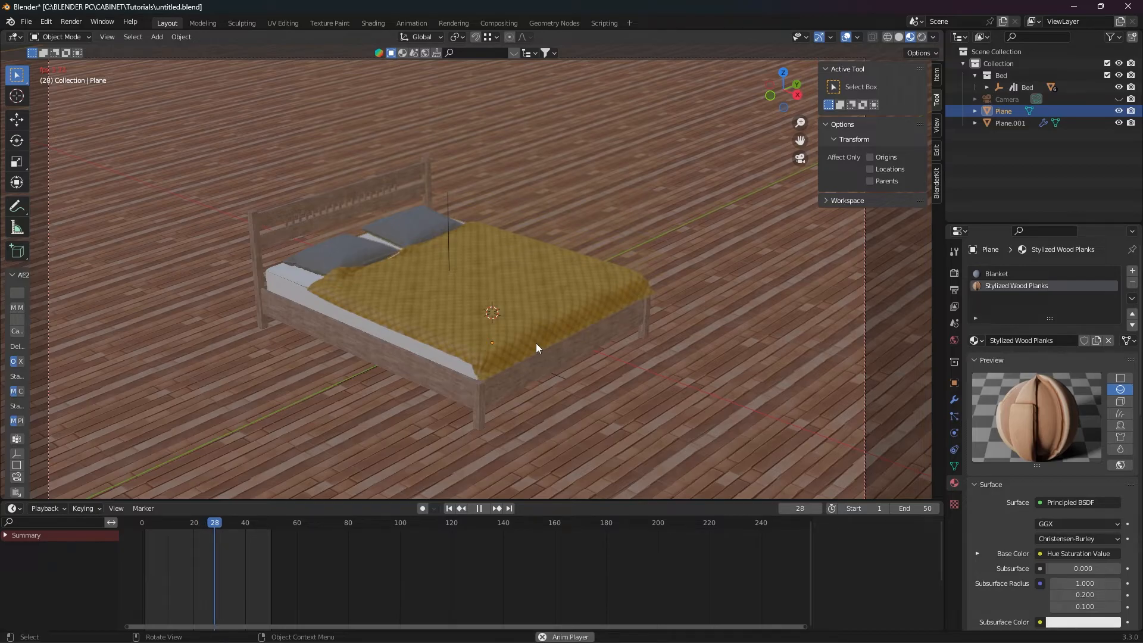
pyautogui.press('space')
pyautogui.click(197, 529)
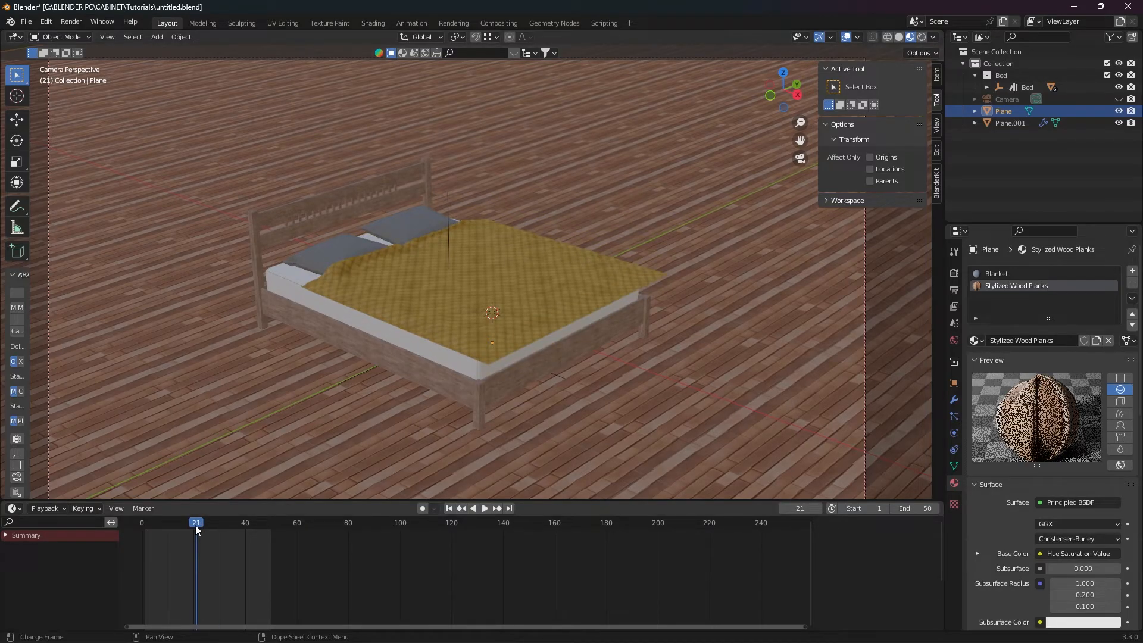
pyautogui.click(223, 529)
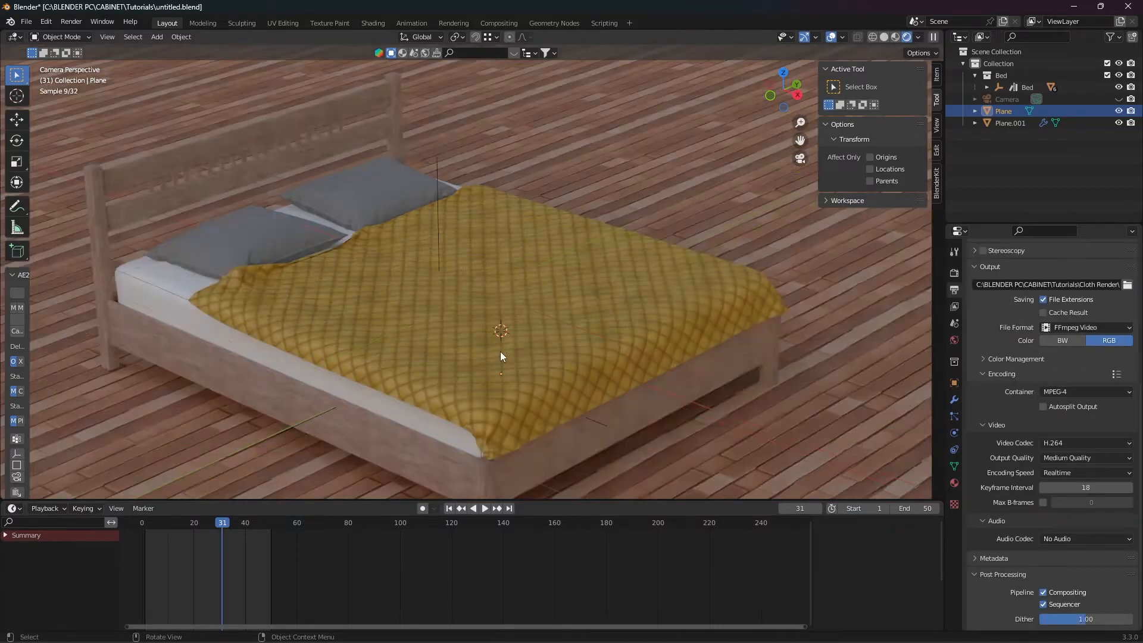
pyautogui.scroll(-4, 500, 352)
pyautogui.scroll(2, 500, 353)
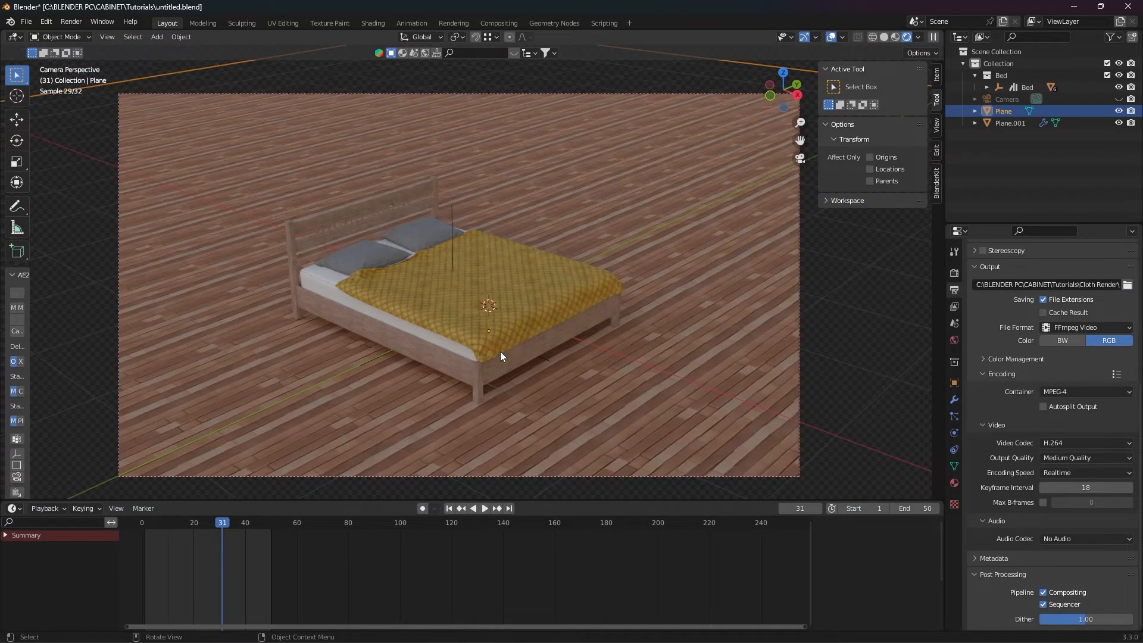